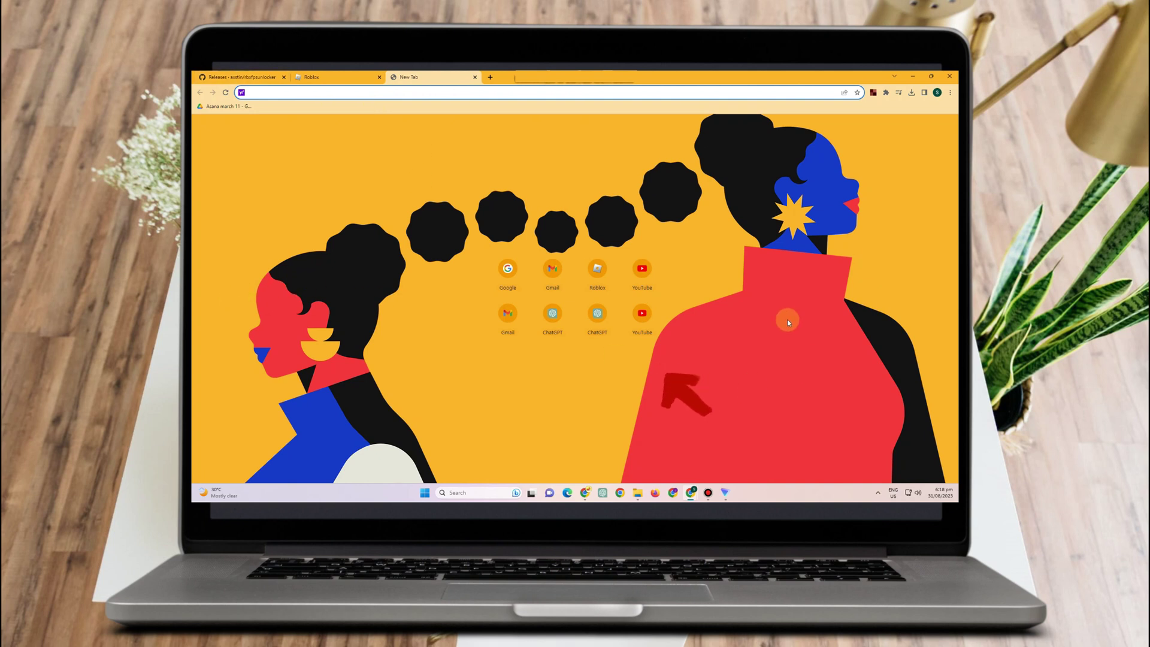
Step: Search Windows for 'task' and launch Task Manager from the results
click(488, 492)
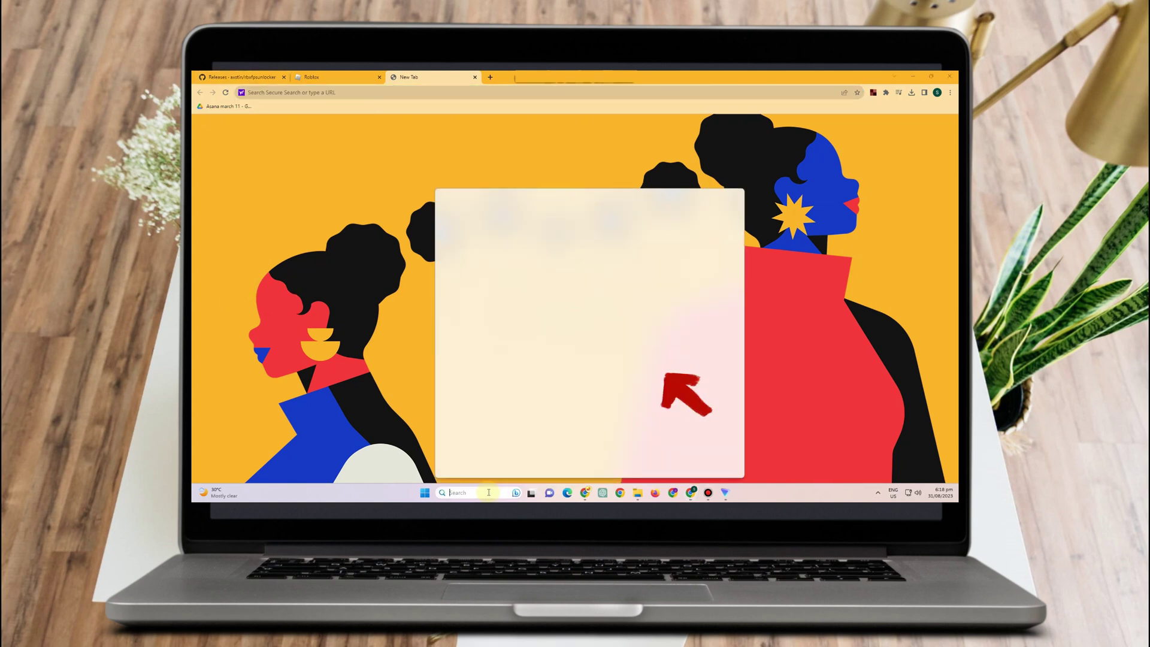
text(task)
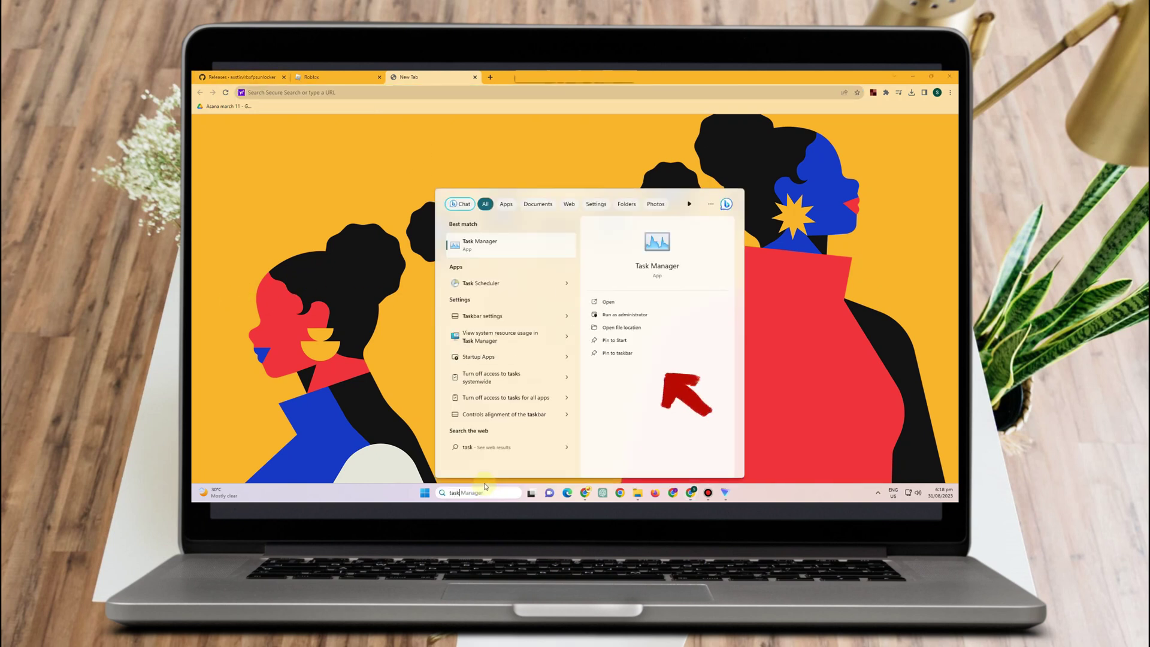
click(608, 302)
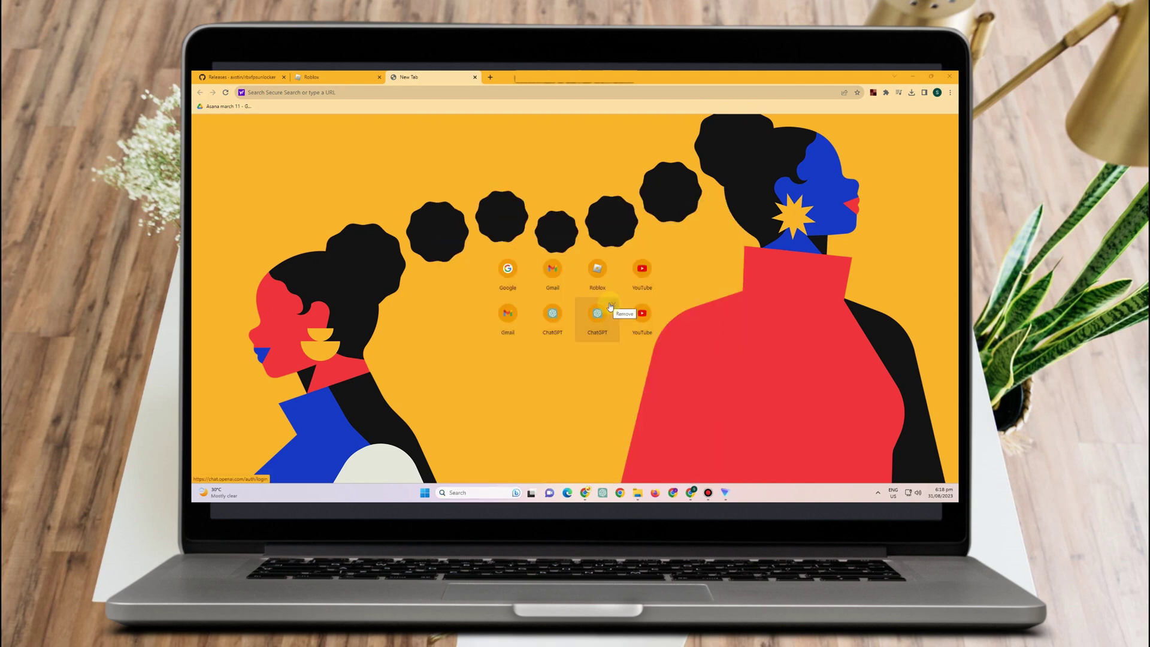
Step: Maximize Task Manager and filter the process list for 'robl', then for 'steam'
click(480, 148)
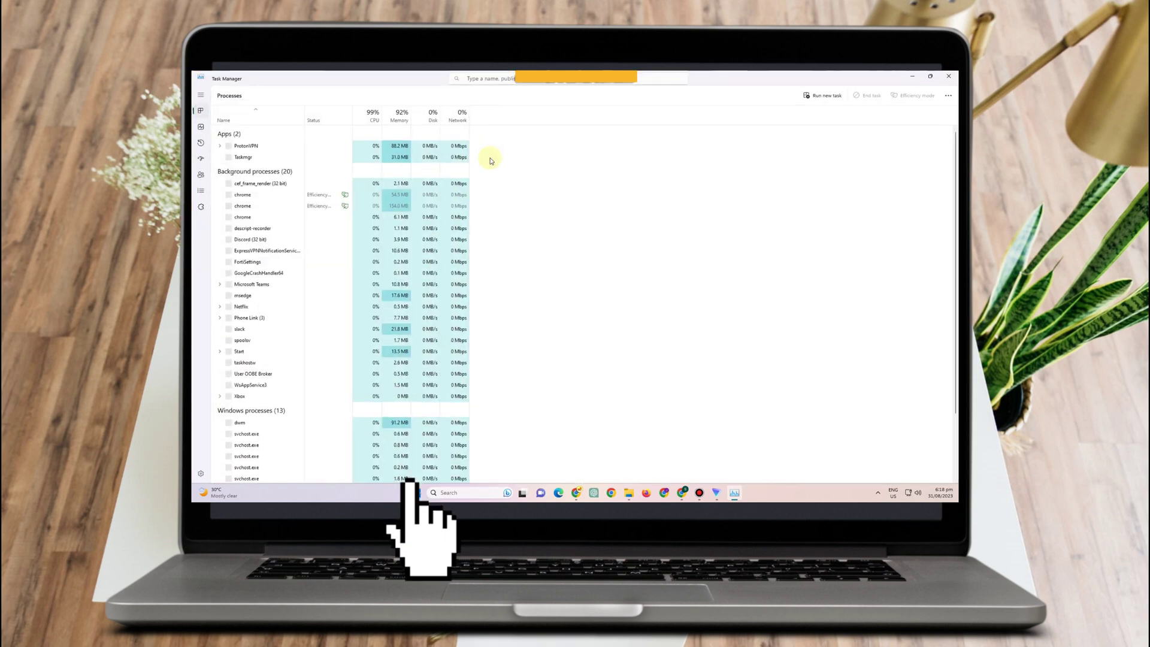
scroll(747, 323, down, 2)
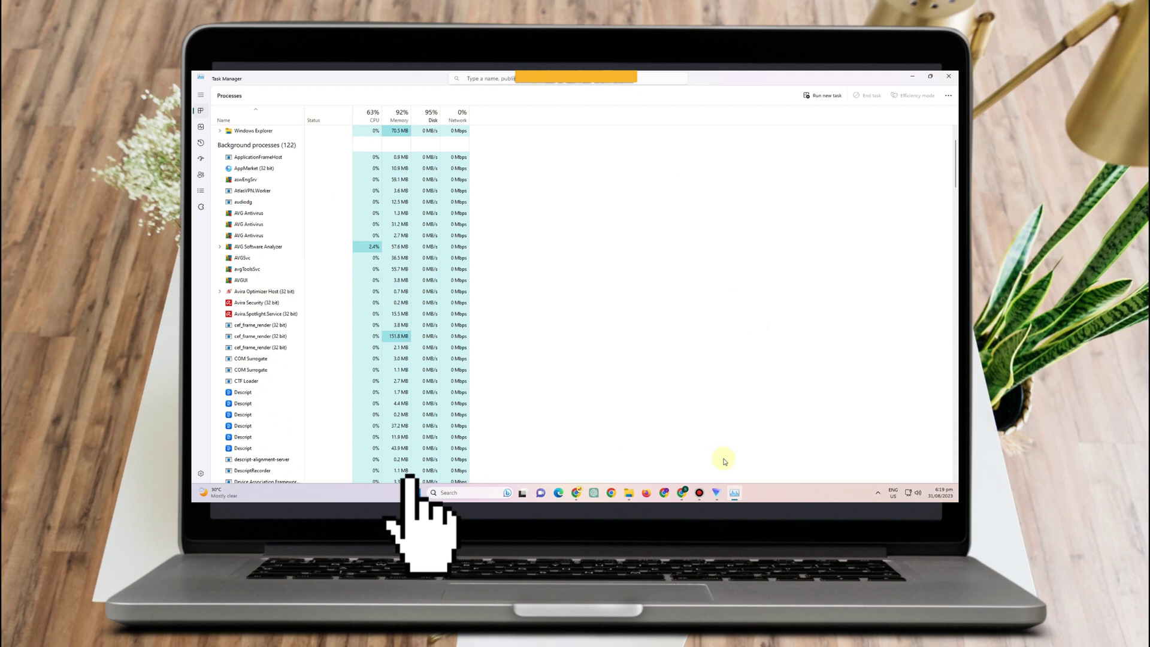
click(478, 77)
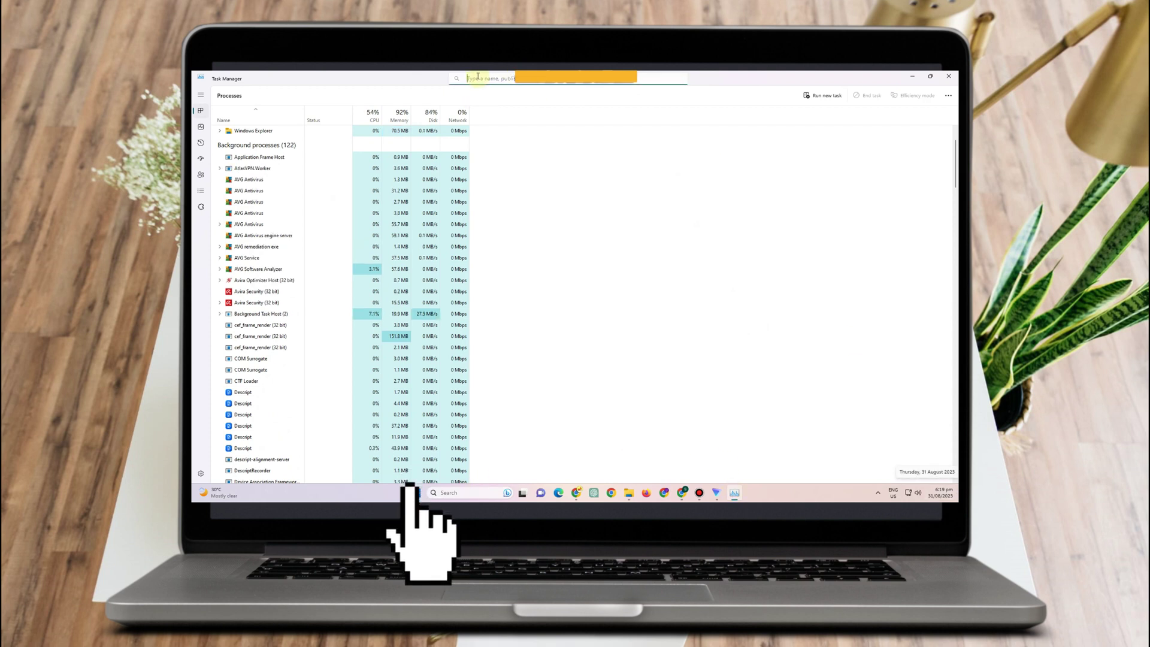
text(ro)
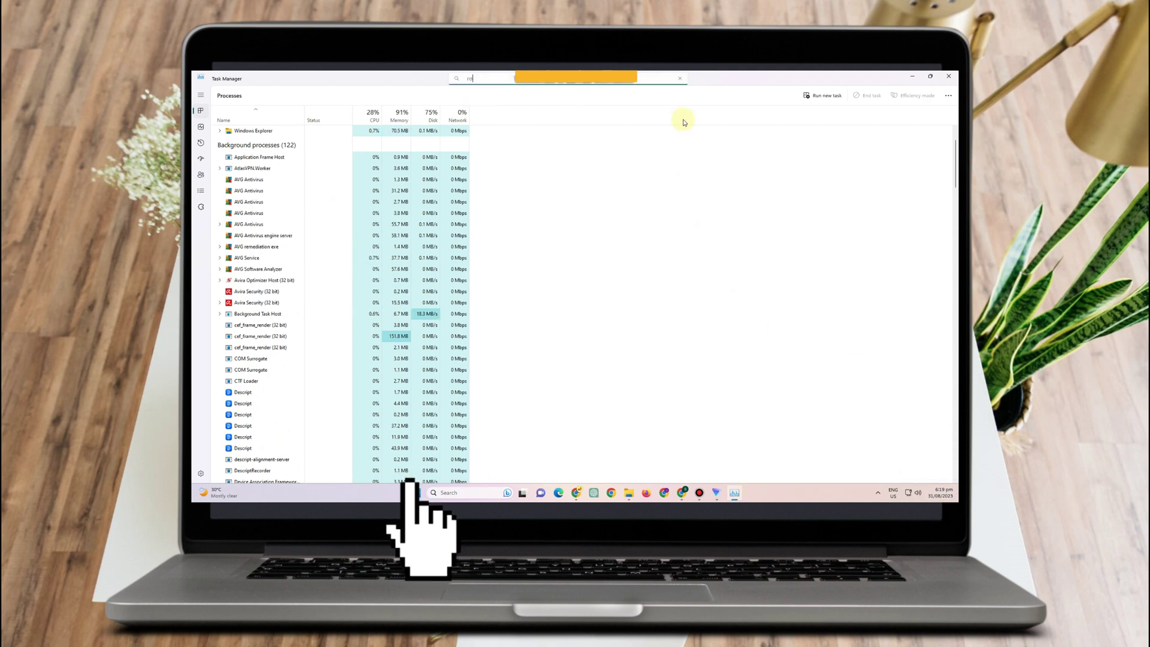
text(blox)
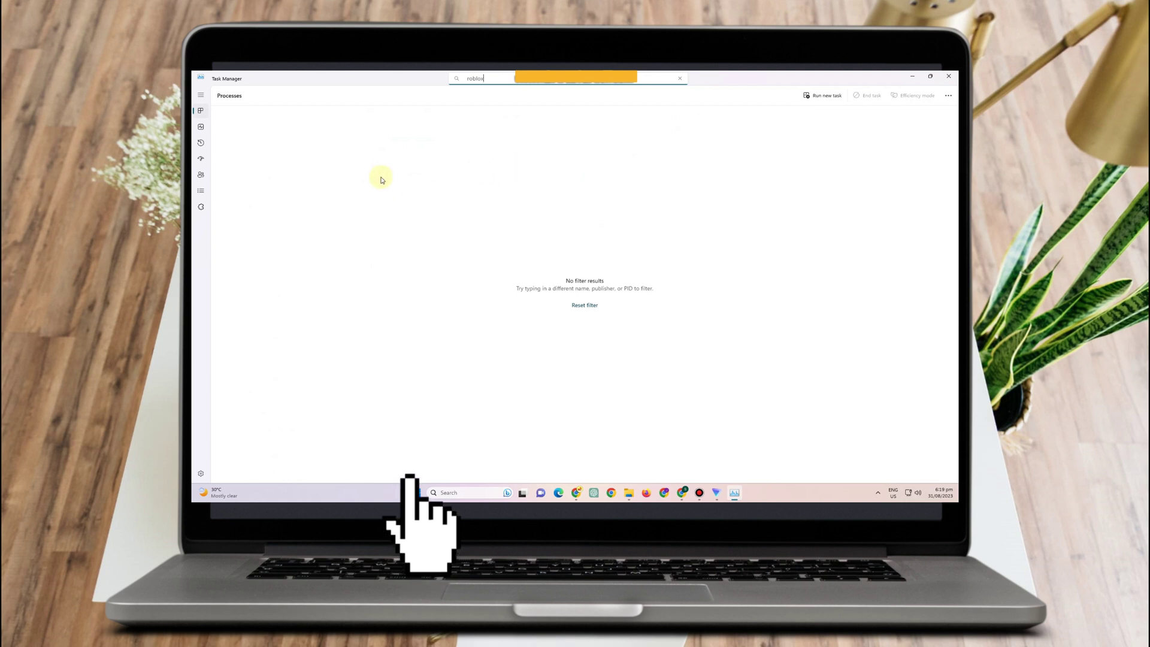
click(679, 78)
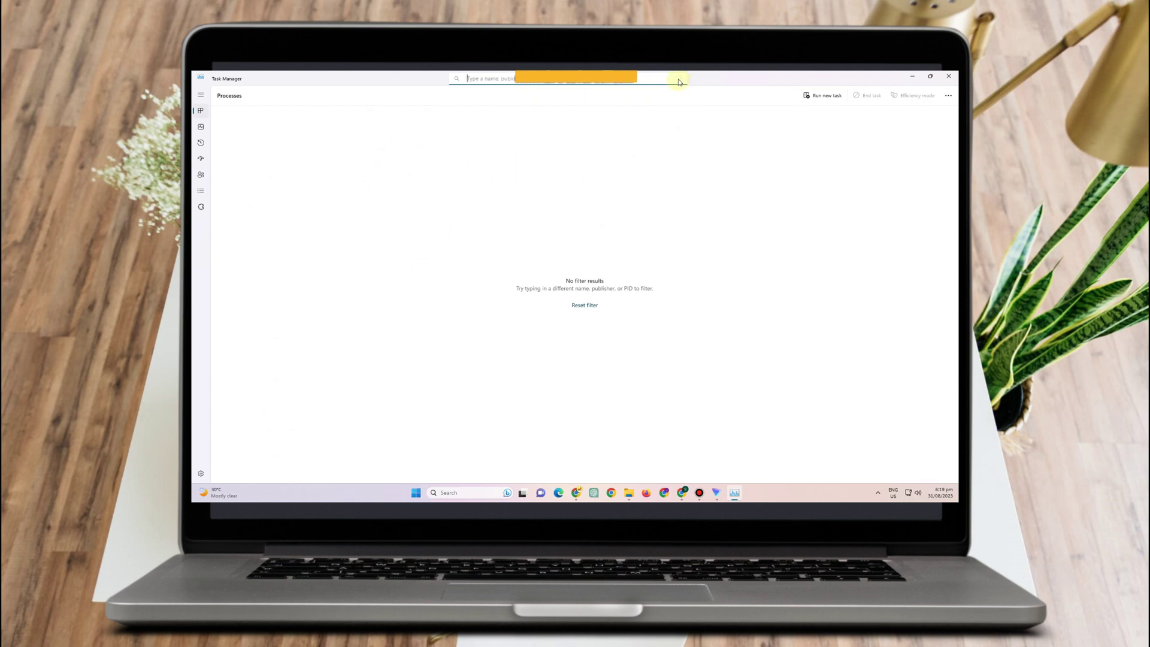
text(steam)
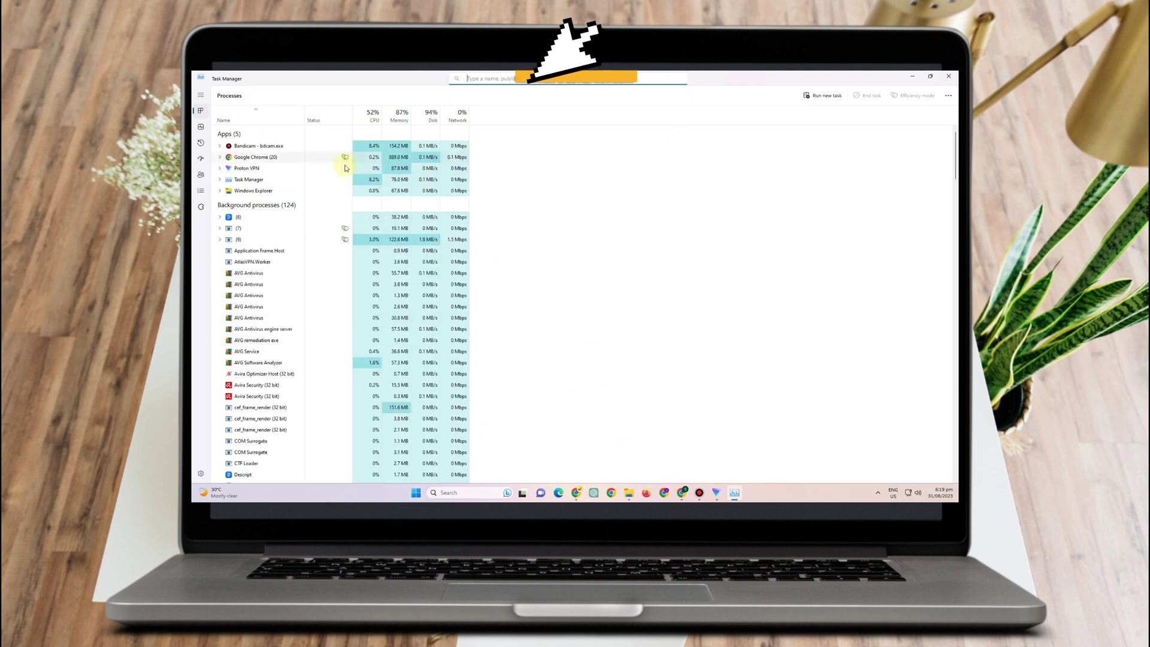
Step: End the first background process in the list
right_click(357, 220)
click(340, 224)
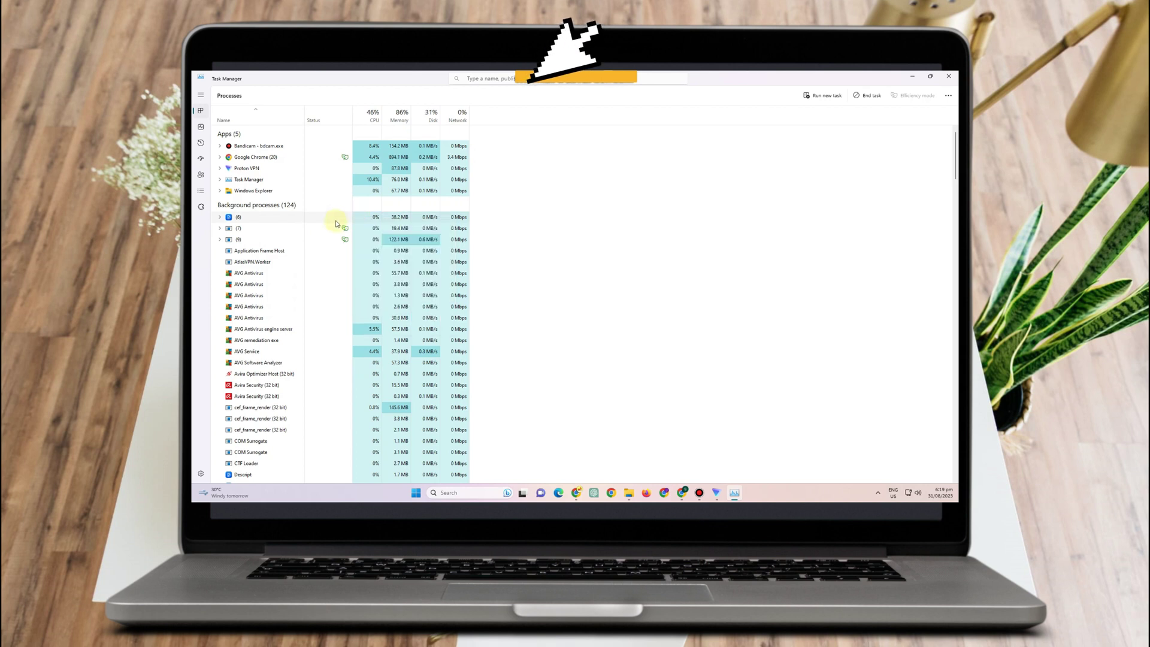
right_click(336, 222)
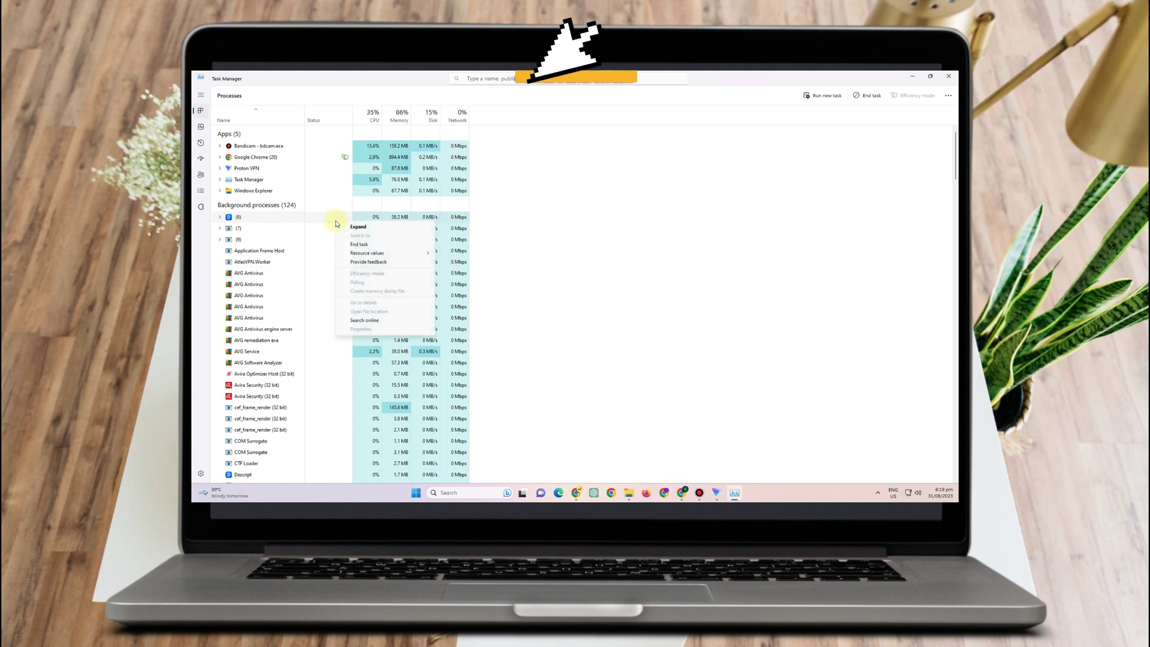
click(361, 244)
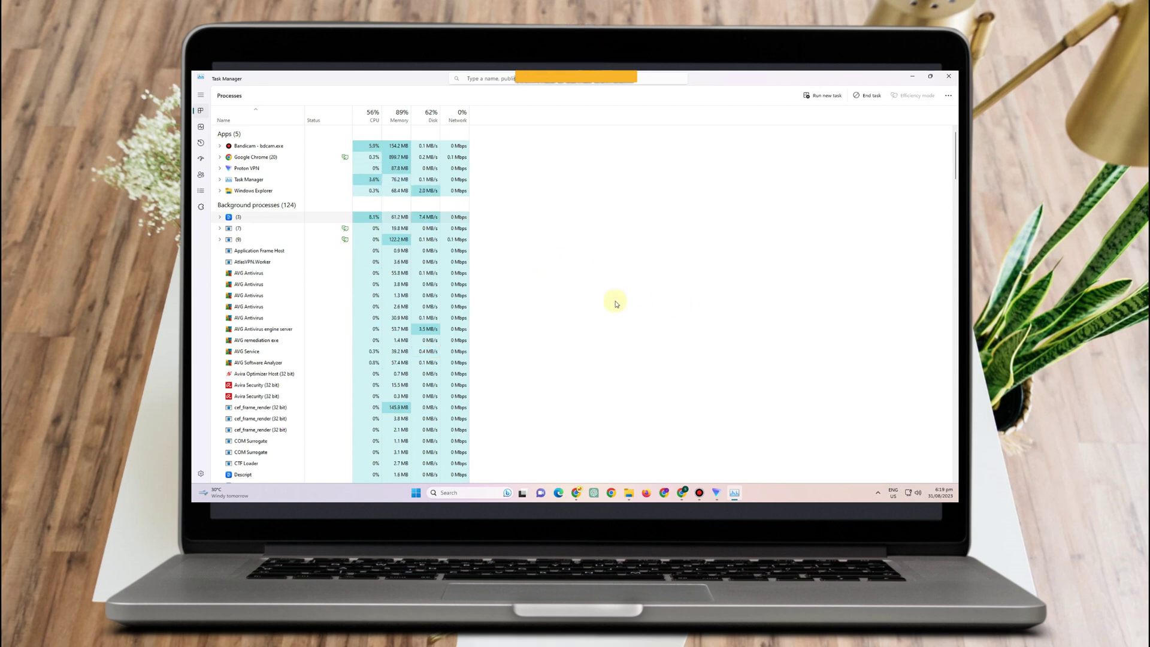
Step: Search Windows for 'rosha' to find Roshade Launcher, then switch to the Chrome window
click(479, 492)
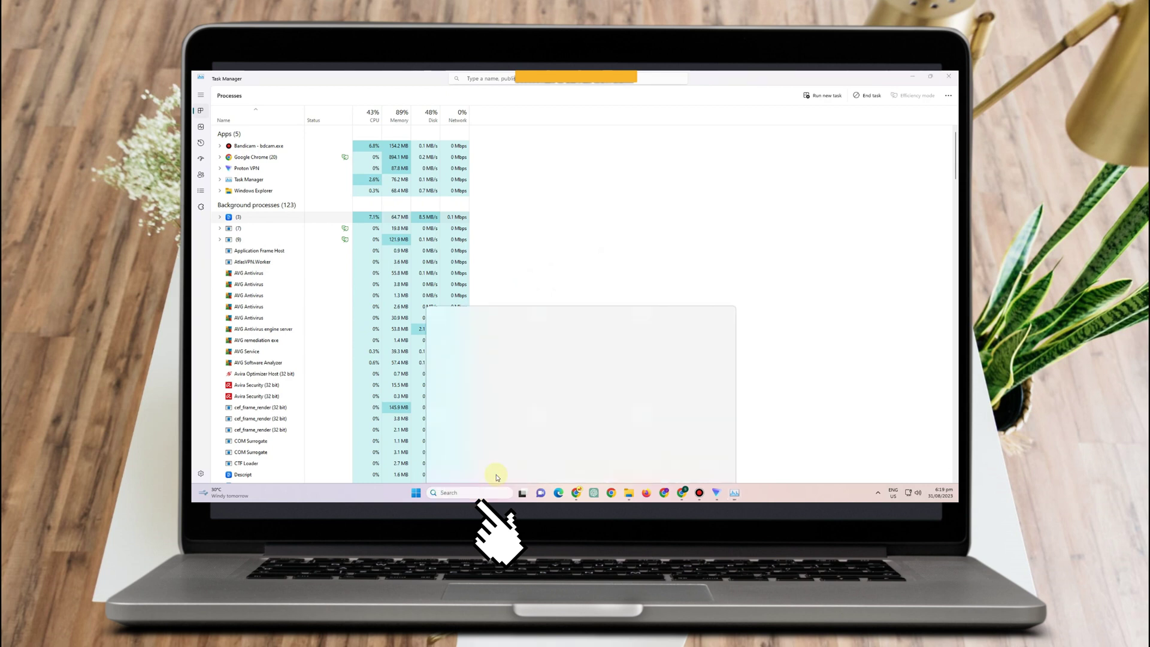
text(rosha)
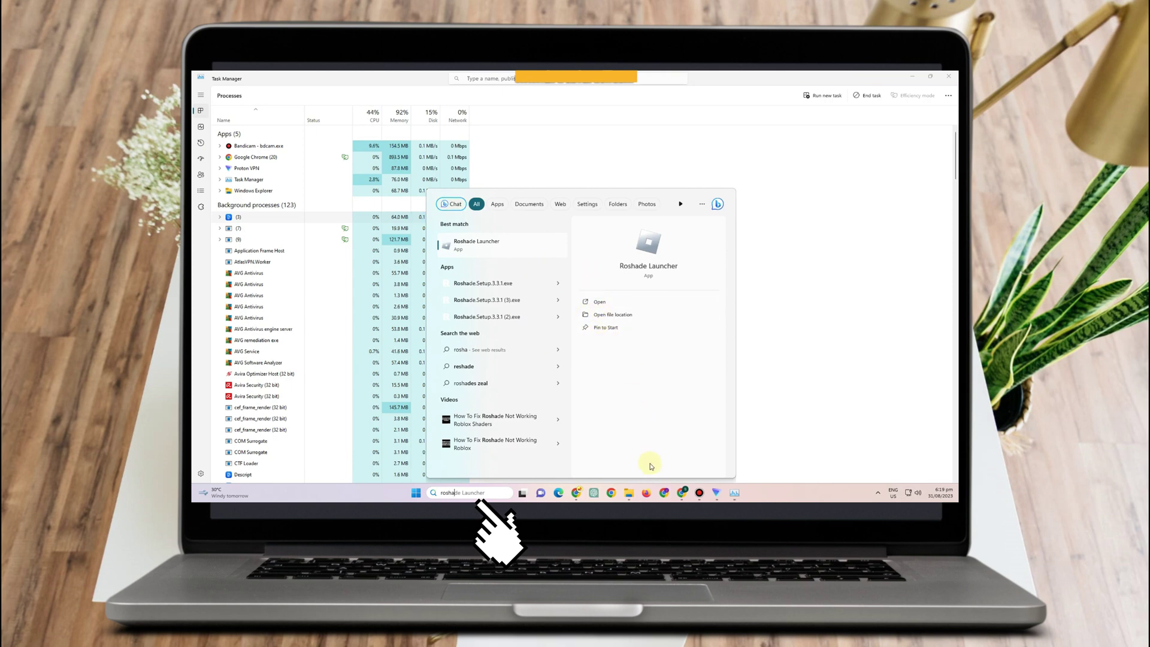
mouse_move(695, 482)
click(725, 453)
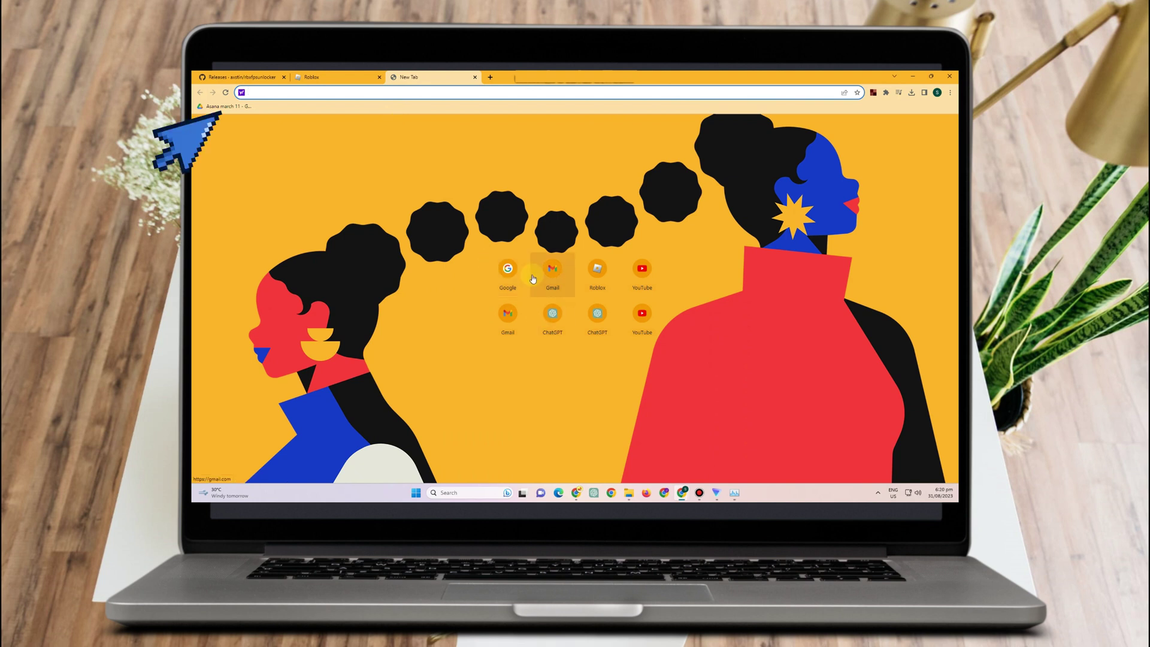
Step: Web-search 'roblox shaders' in Chrome and open the roshade.com result
text(roblox)
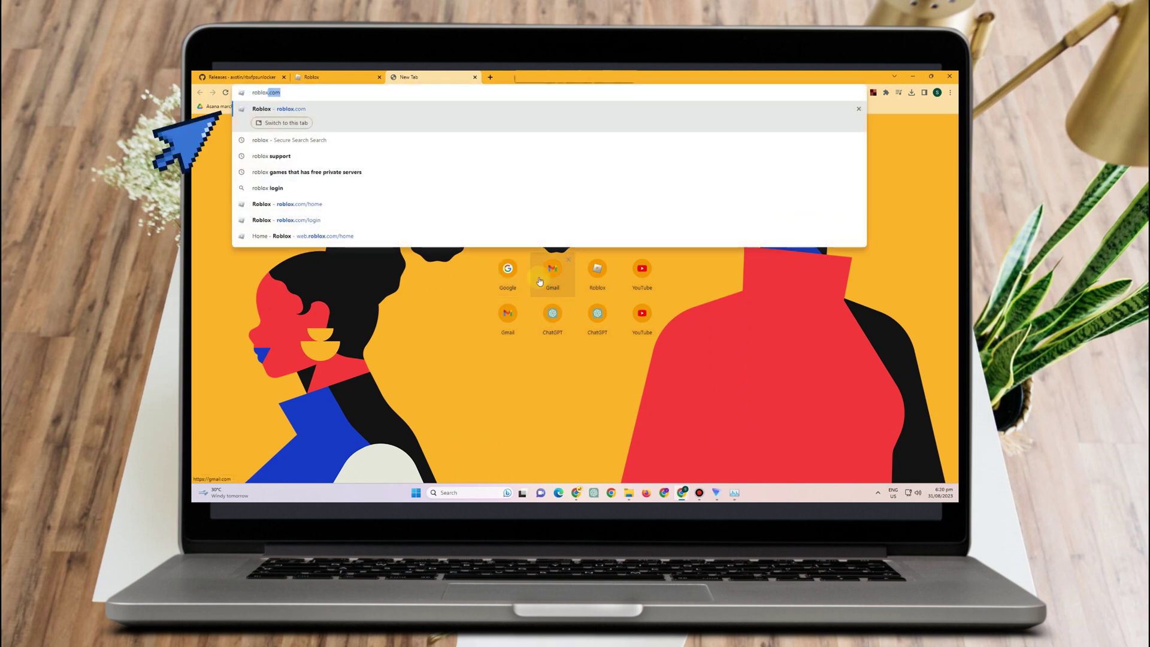
text( shade)
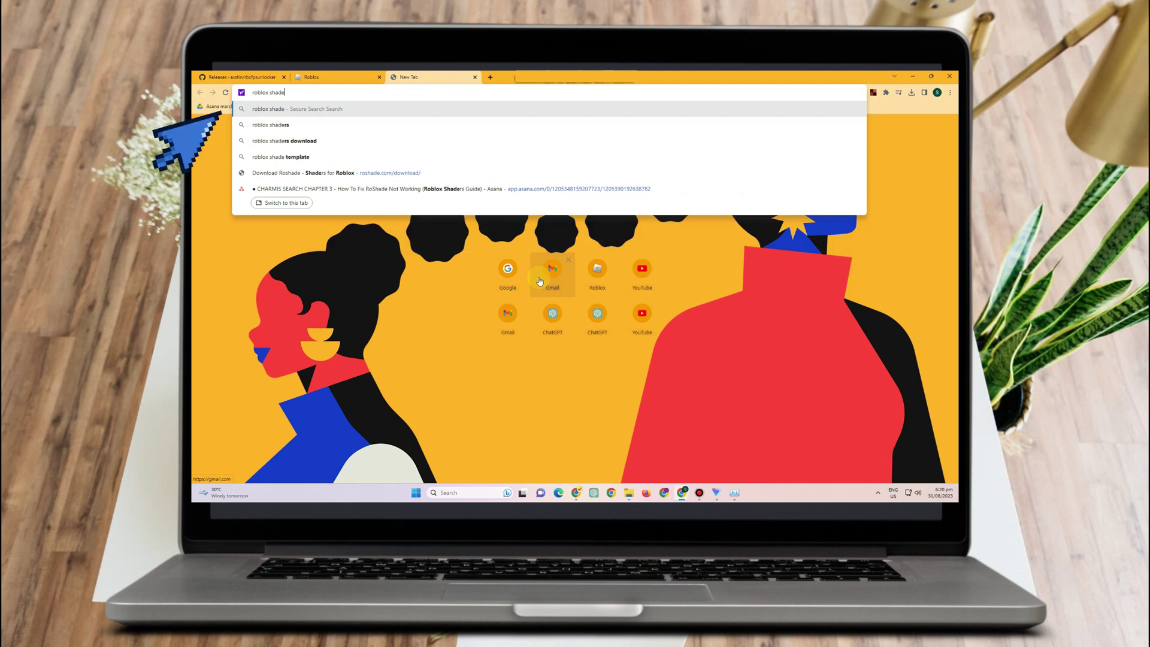
text(rs)
key(Return)
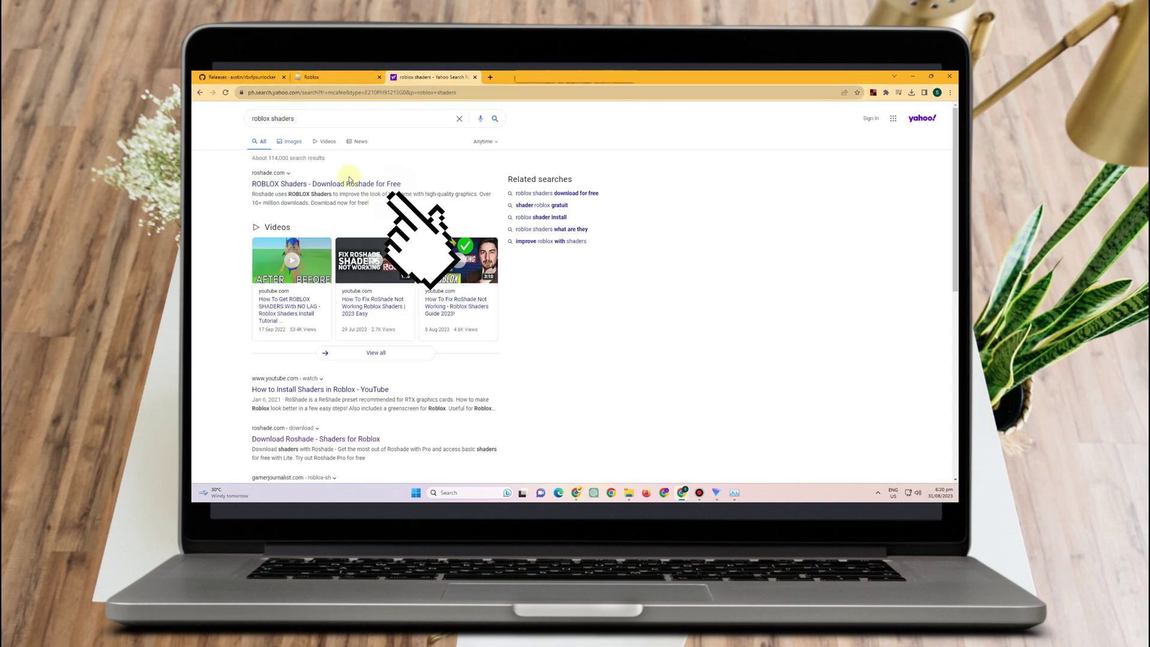
click(317, 184)
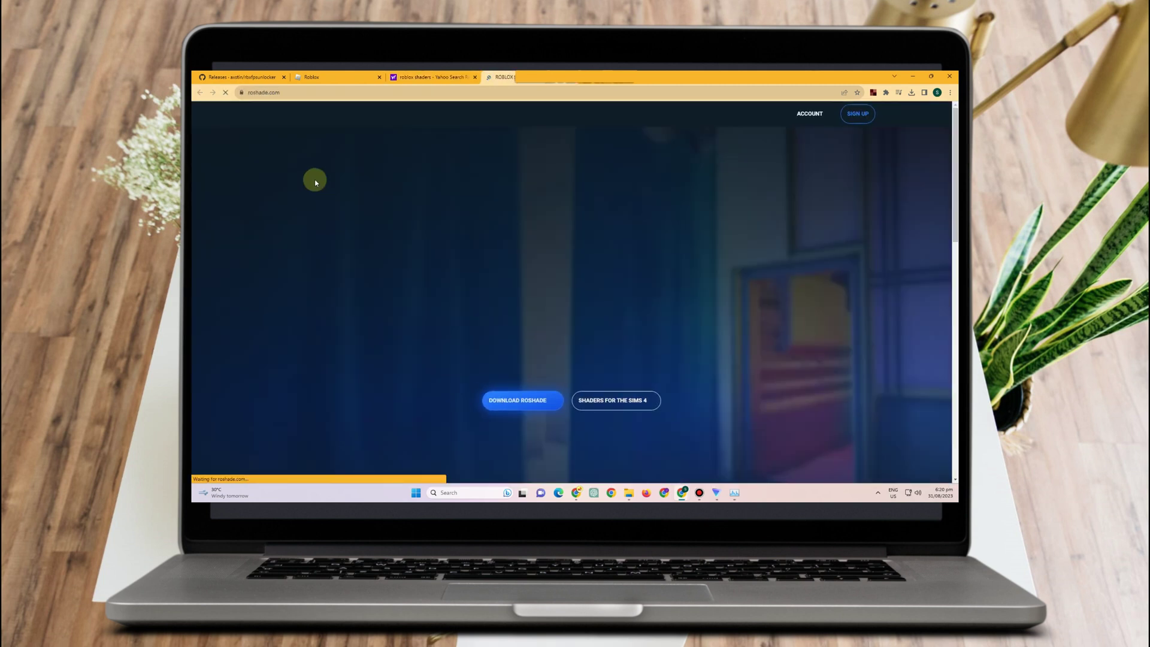
Step: Download the free RoShade LITE version, accepting the Before you continue notice
click(529, 400)
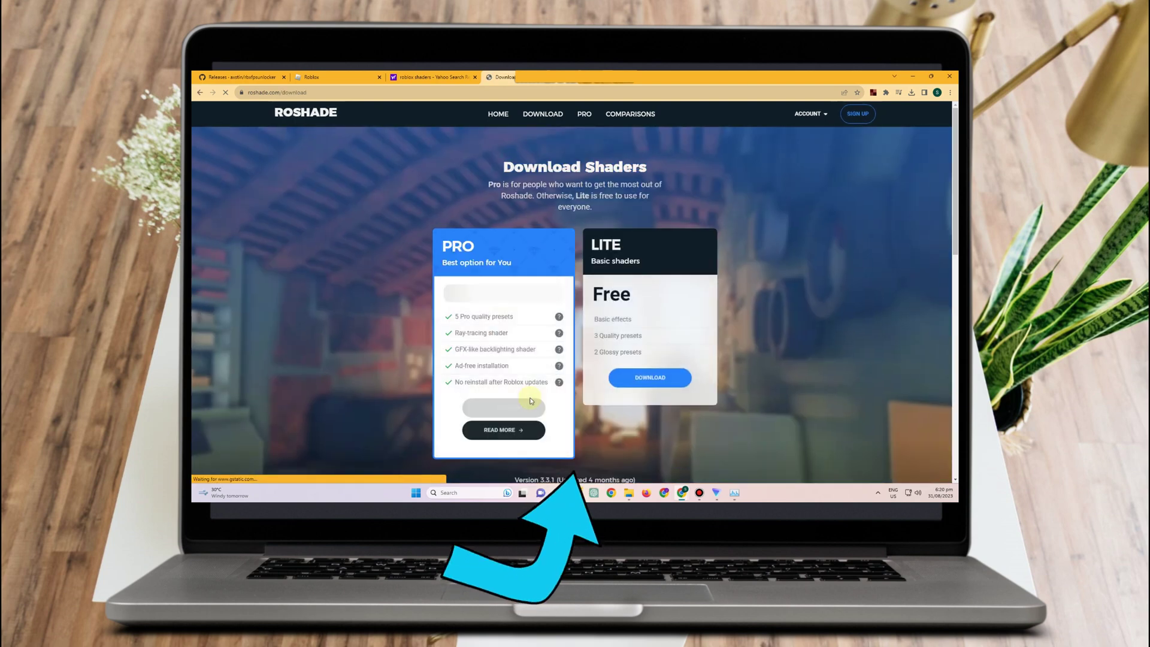
click(655, 377)
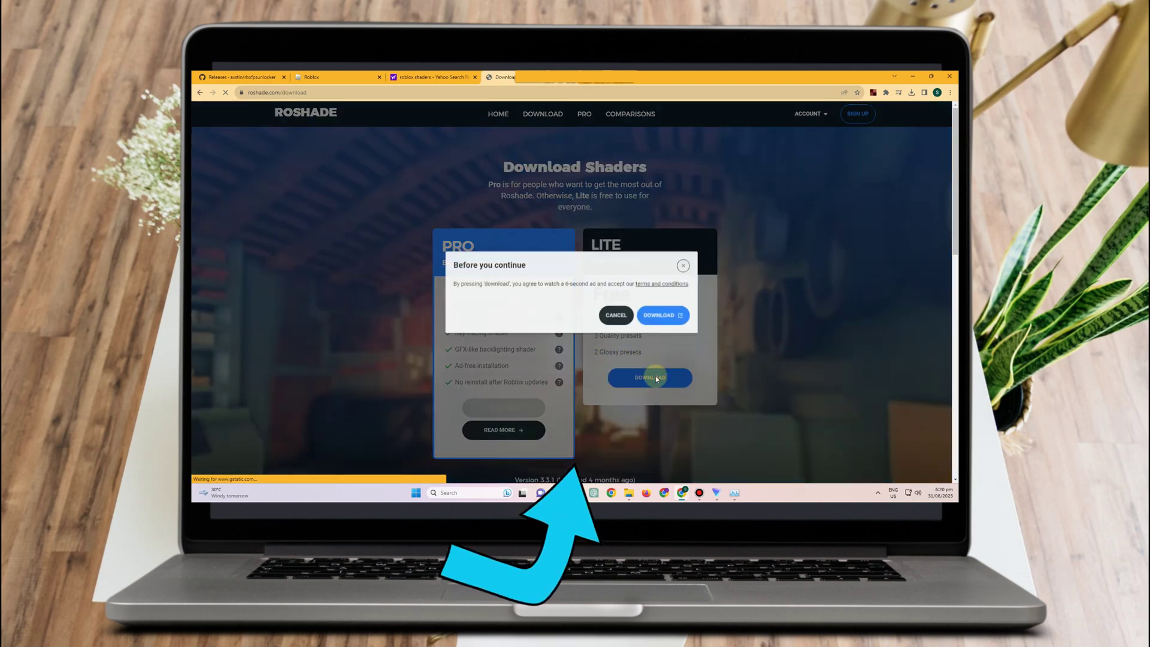
click(665, 316)
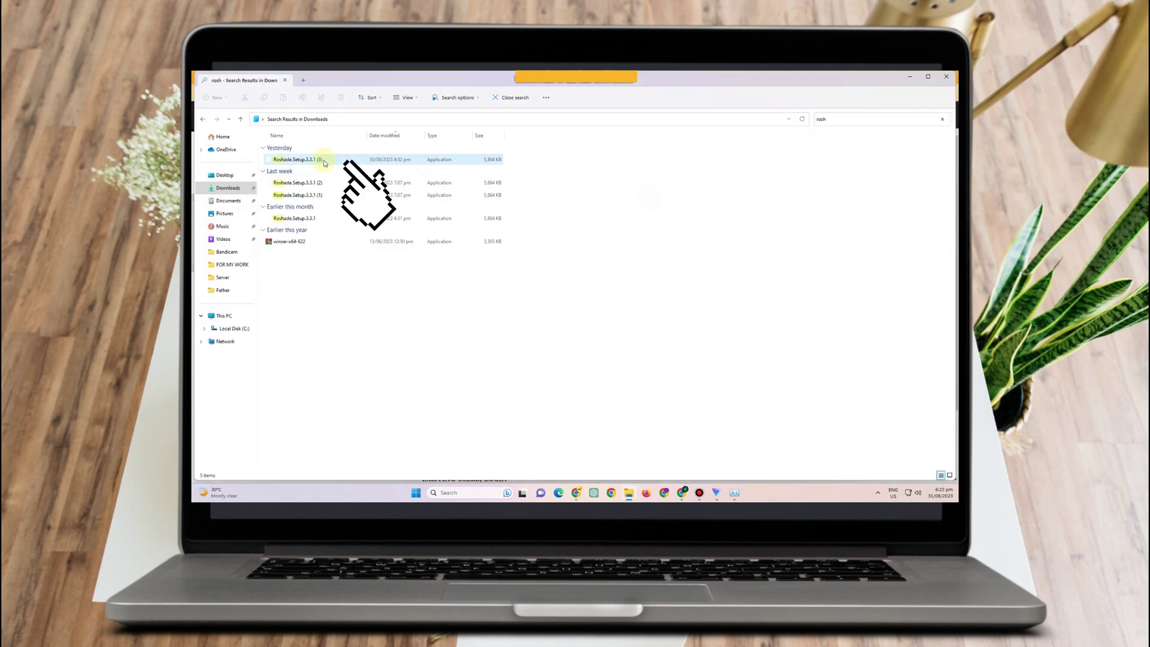
Step: Run the newest installer, RoShade.Setup.3.3.1 (3), from Downloads and bring its window forward
click(324, 162)
right_click(323, 162)
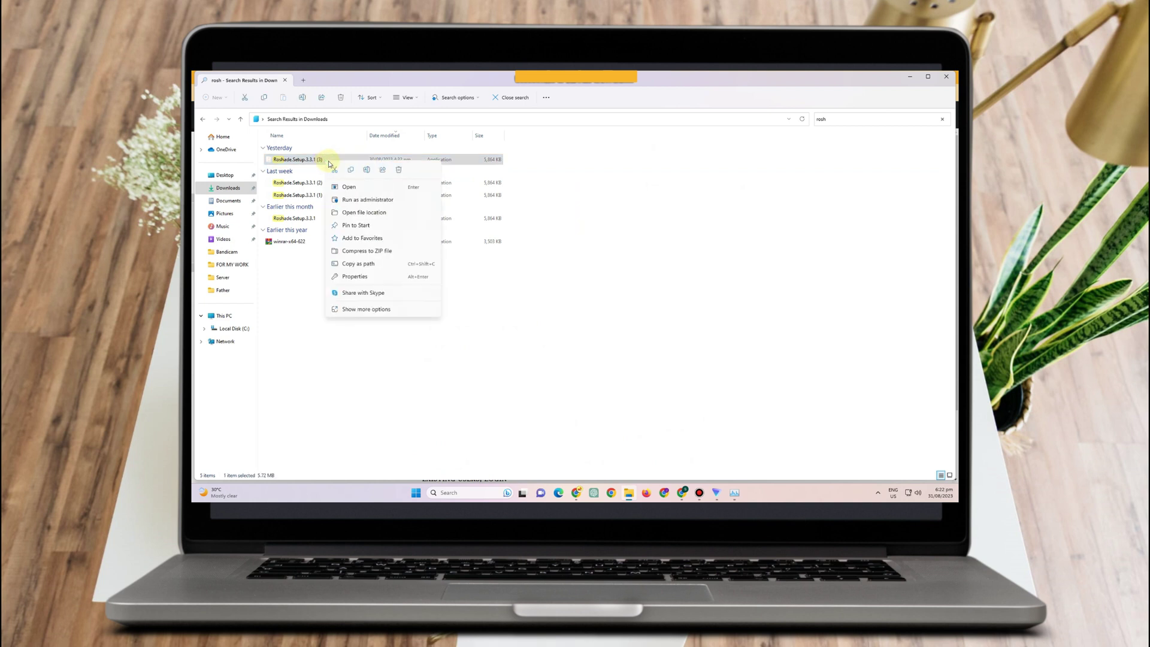
click(377, 197)
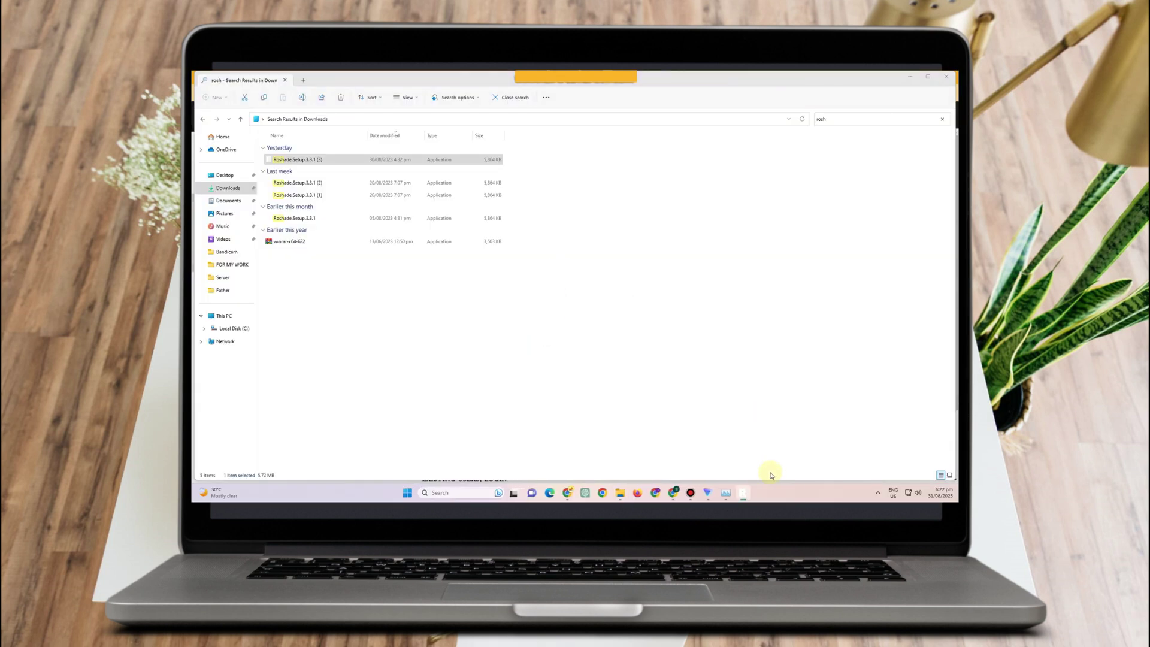
click(744, 494)
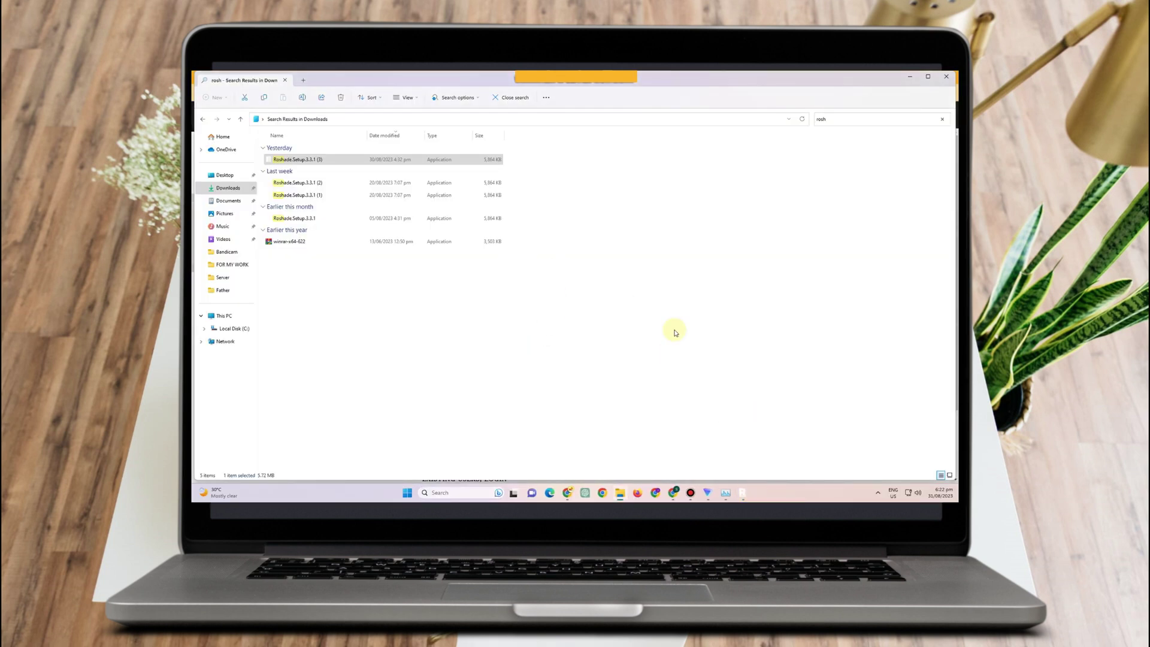
Step: Install RoShade with the default keybinds and presets, then close the finished installer
click(788, 252)
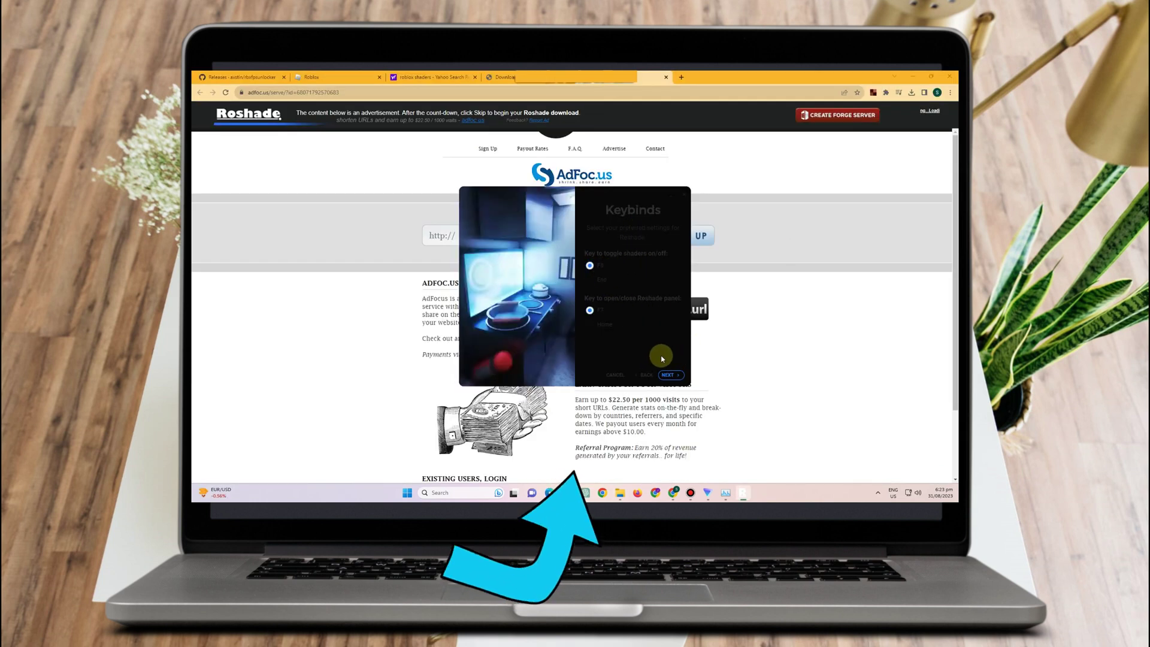
click(670, 375)
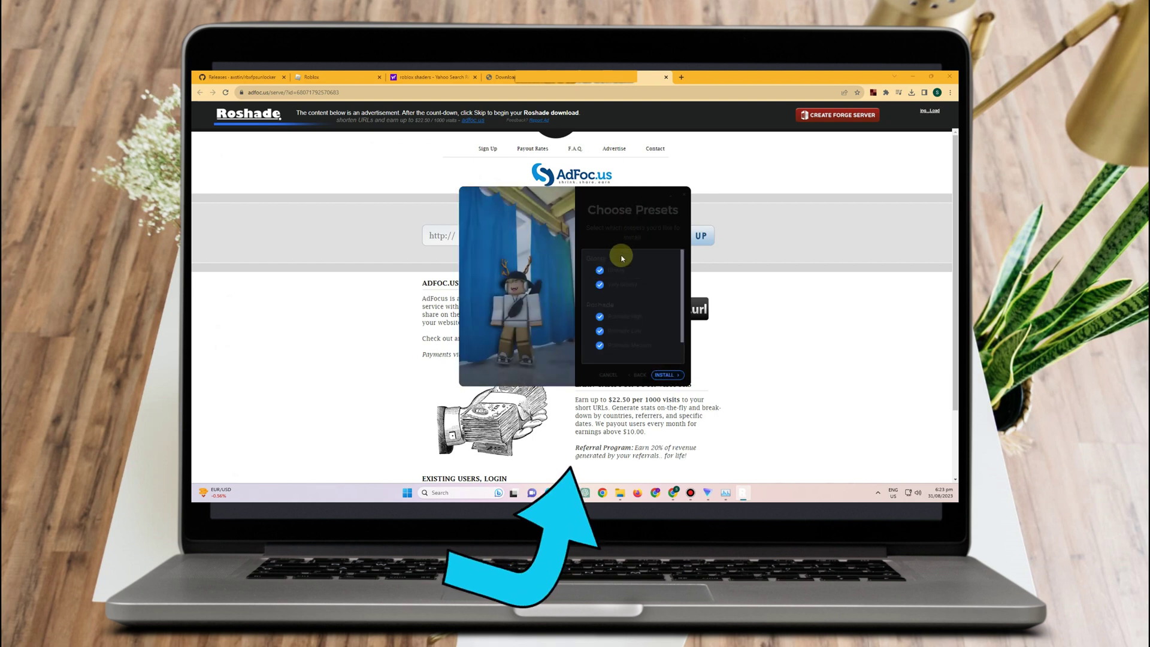
click(665, 375)
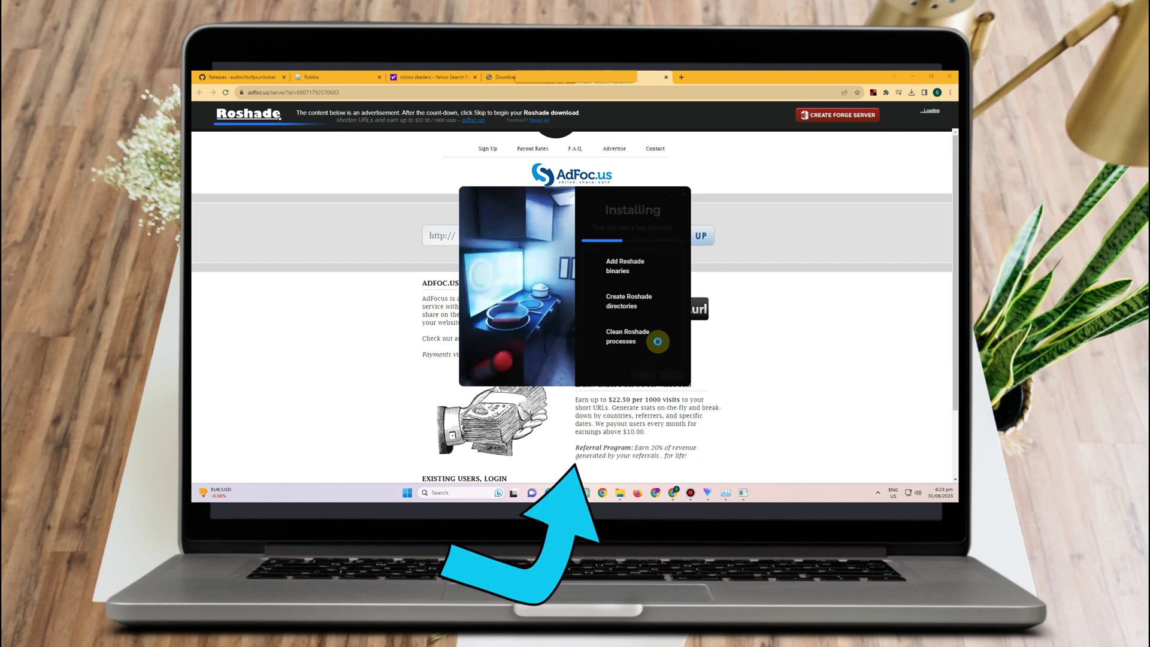
click(743, 492)
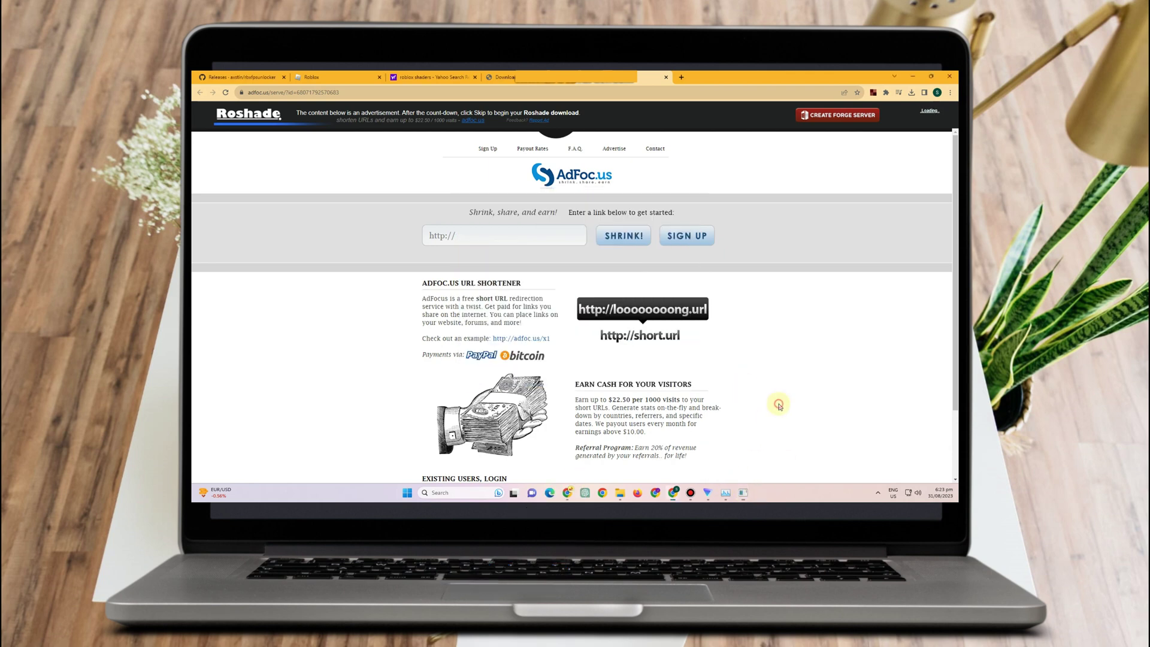
click(666, 375)
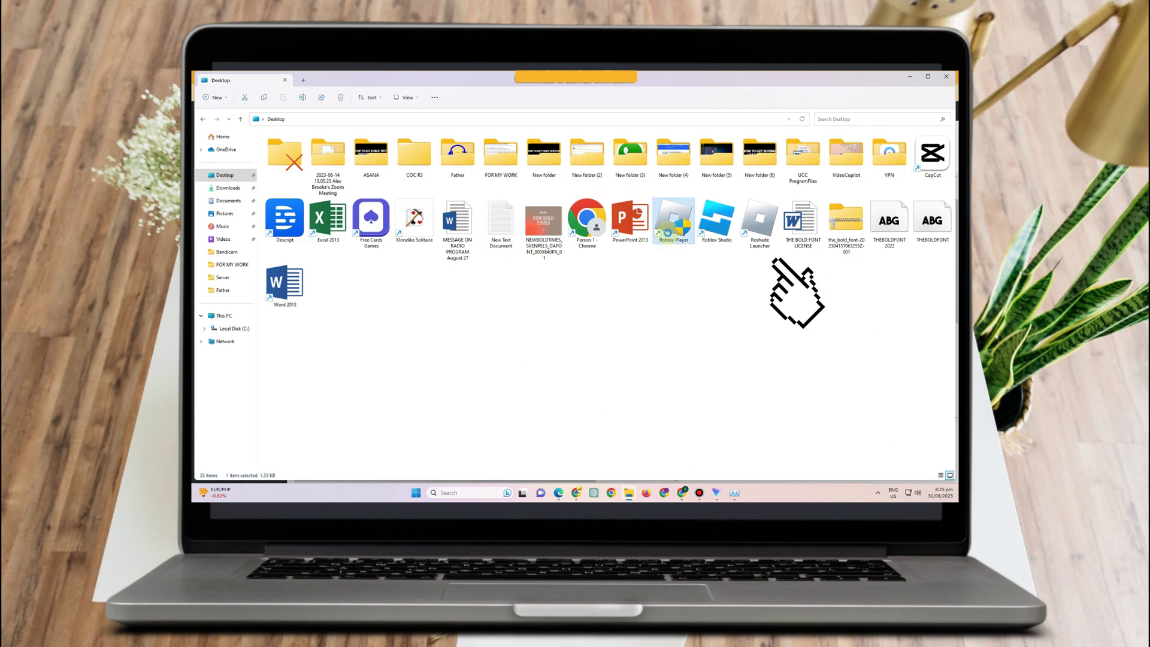
Step: Go to the Roblox Player shortcut's file location and open RobloxPlayerLauncher's Properties
right_click(668, 235)
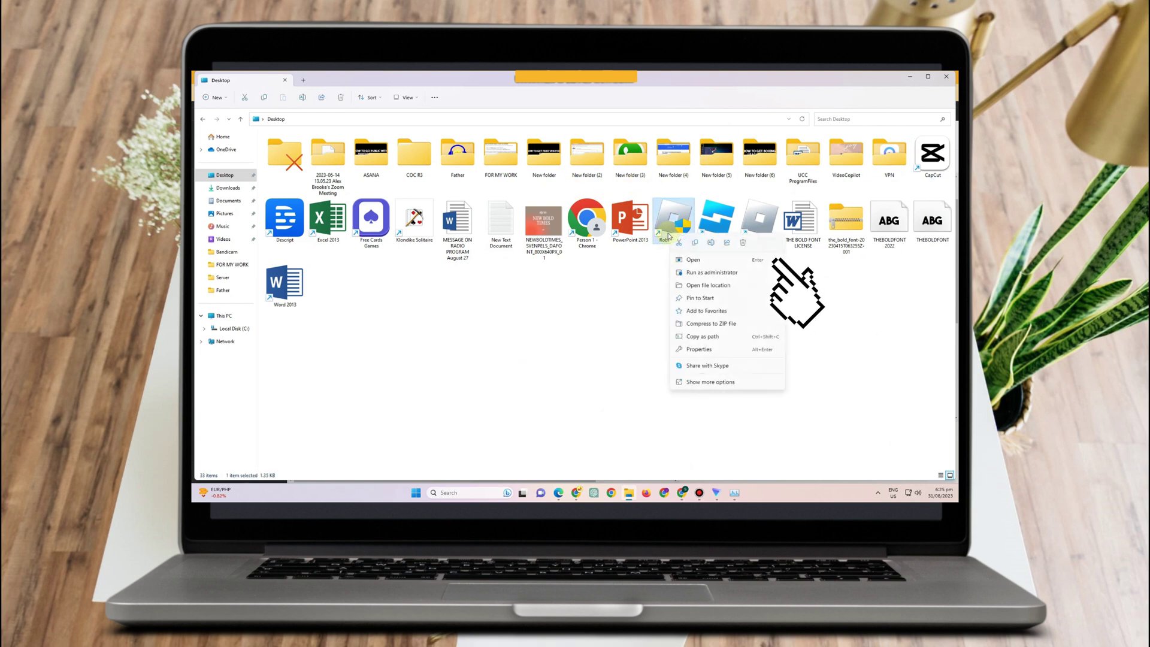
click(706, 285)
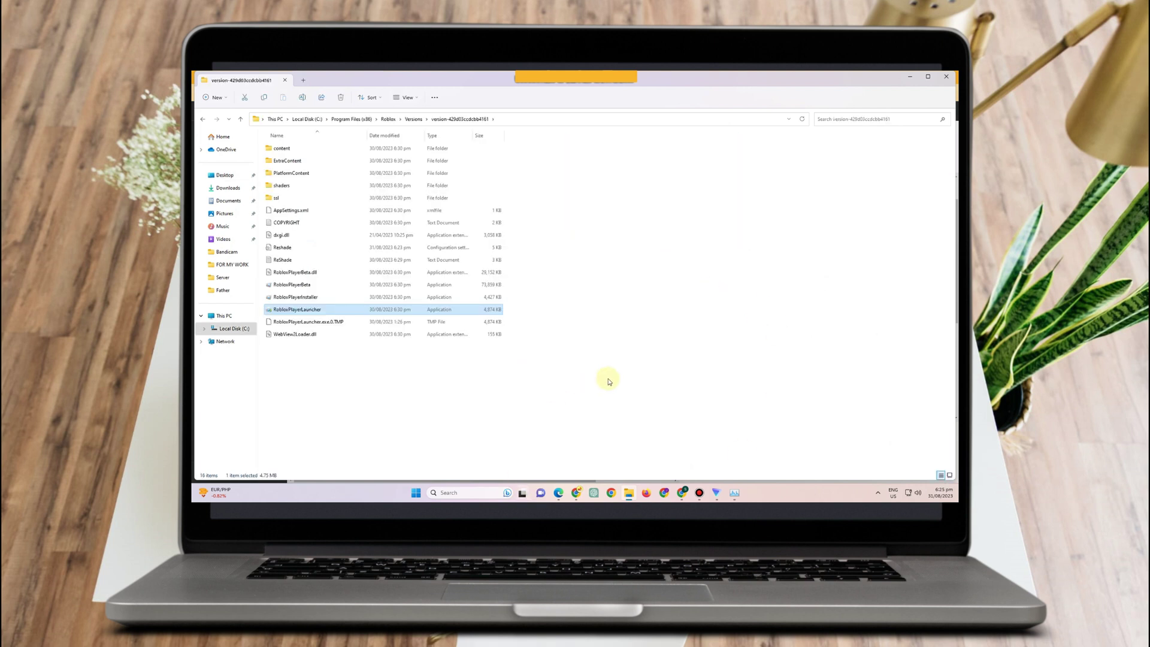
right_click(313, 313)
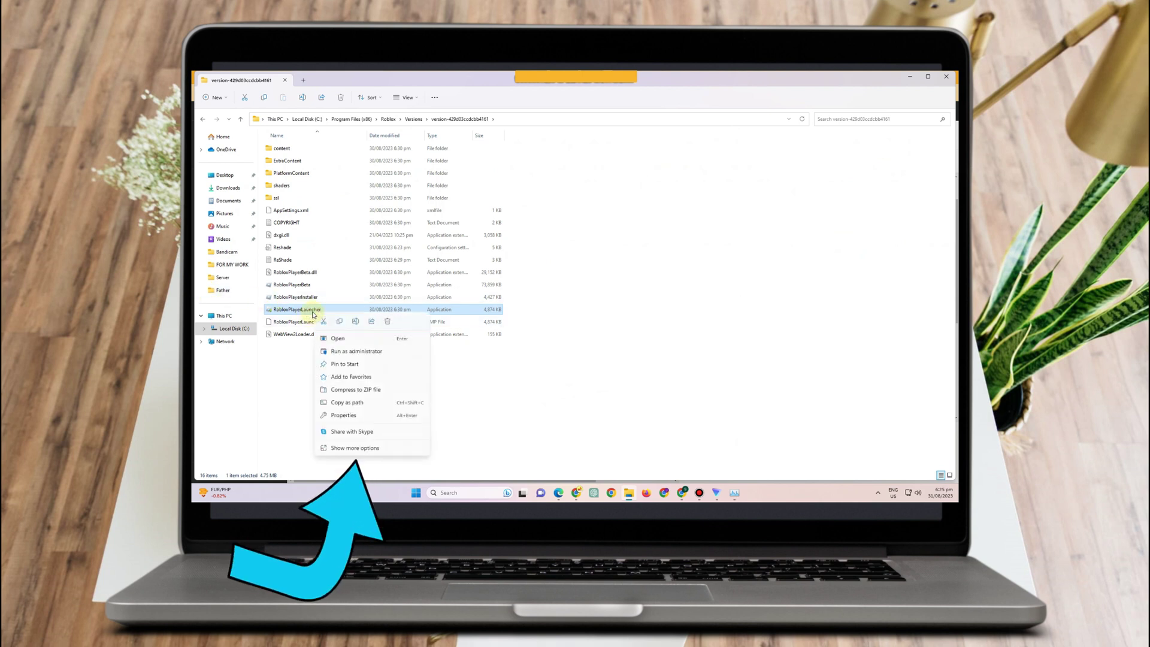
click(339, 321)
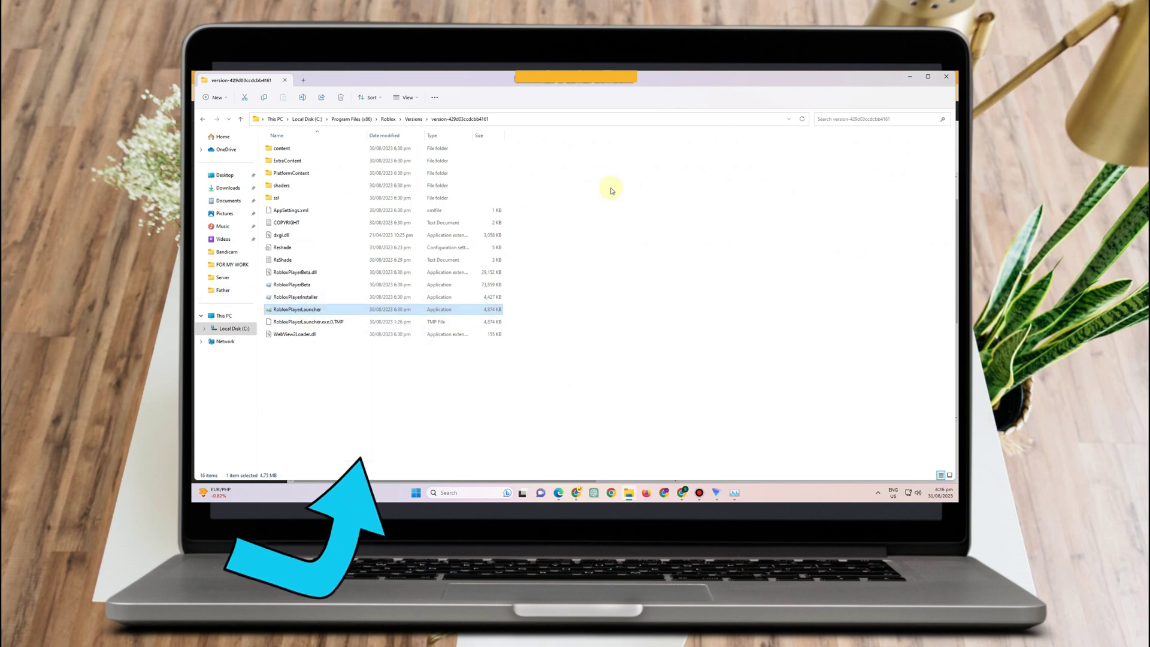
right_click(393, 310)
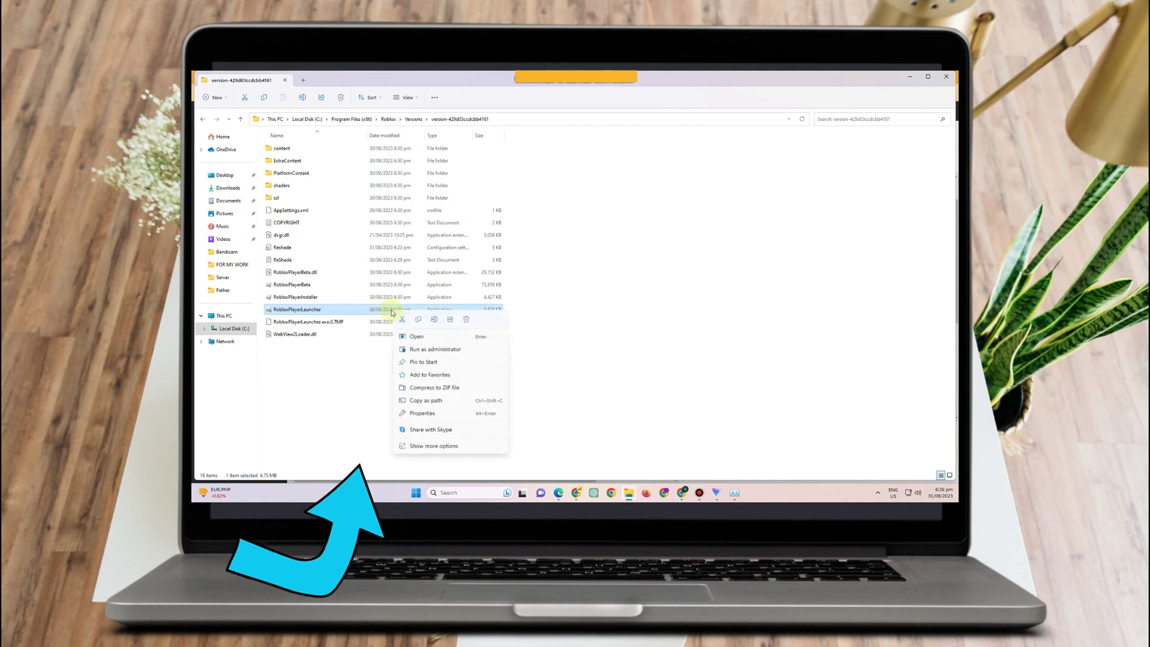
click(423, 413)
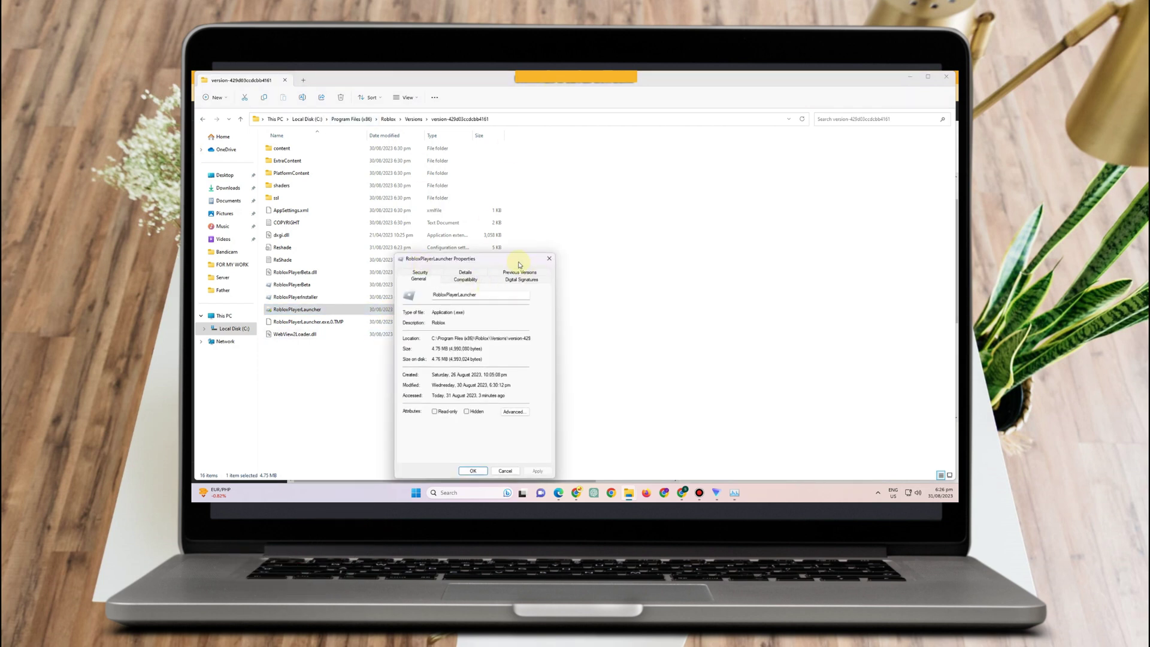
Step: Move the Properties window up and run the compatibility troubleshooter from the Compatibility tab
drag(520, 264, 523, 154)
click(482, 170)
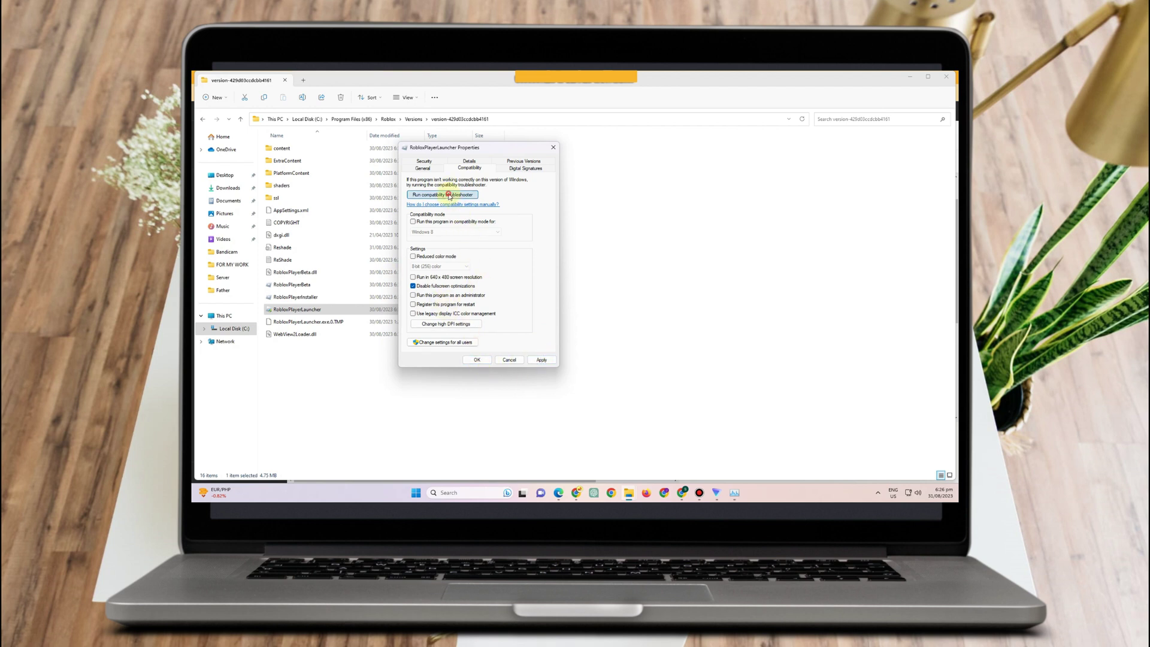
click(449, 194)
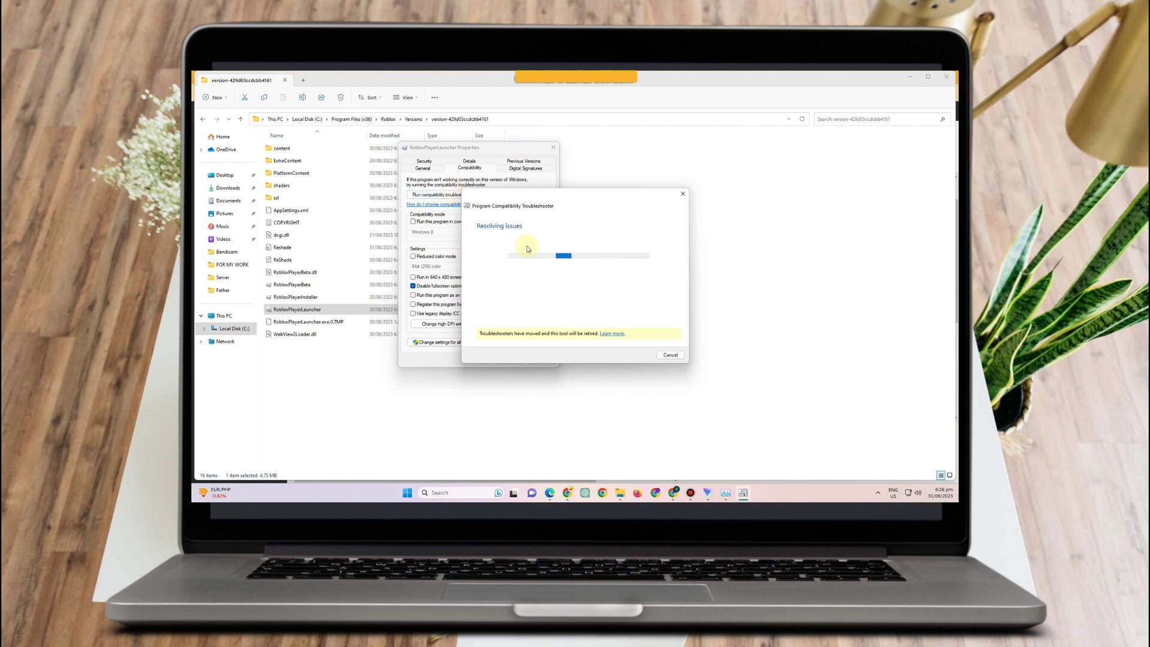
Step: Try the recommended Windows 8 compatibility settings, then close the troubleshooter
click(549, 278)
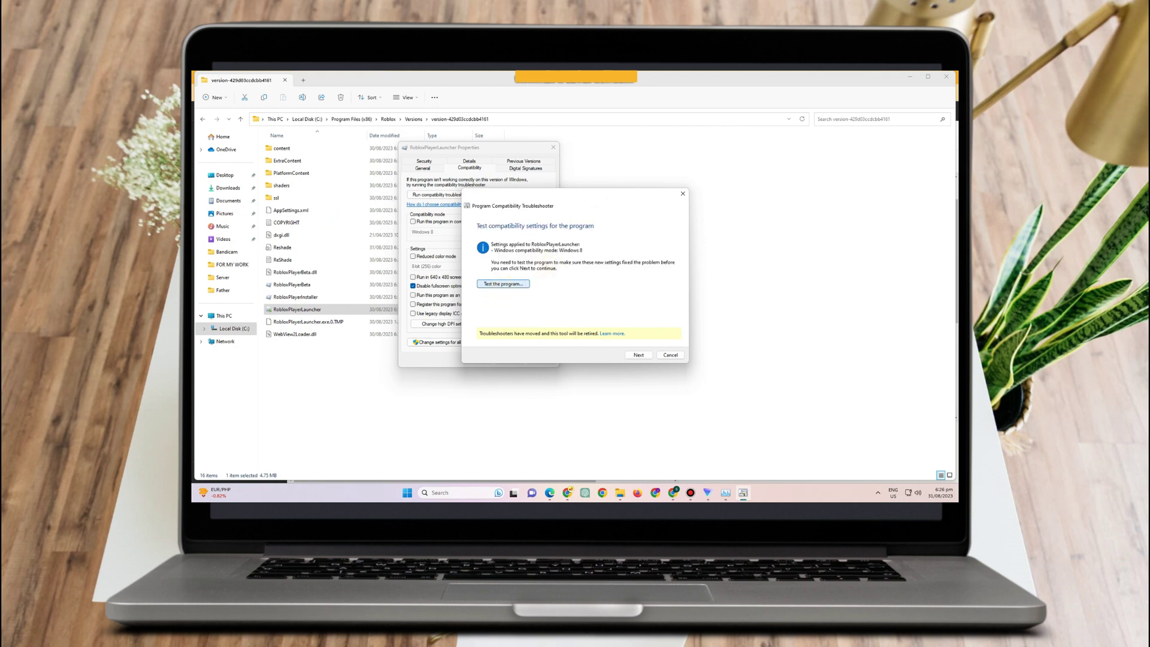
click(630, 357)
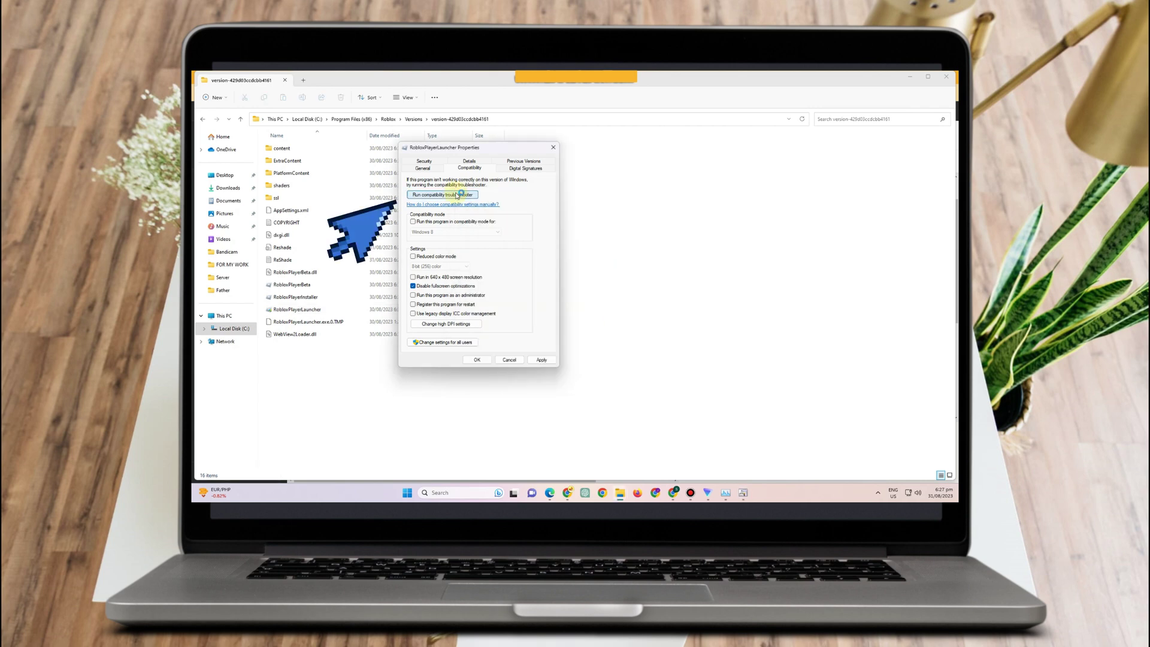
Step: Rerun the troubleshooter manually, report the program worked on Windows 8, and test-launch Roblox
click(456, 195)
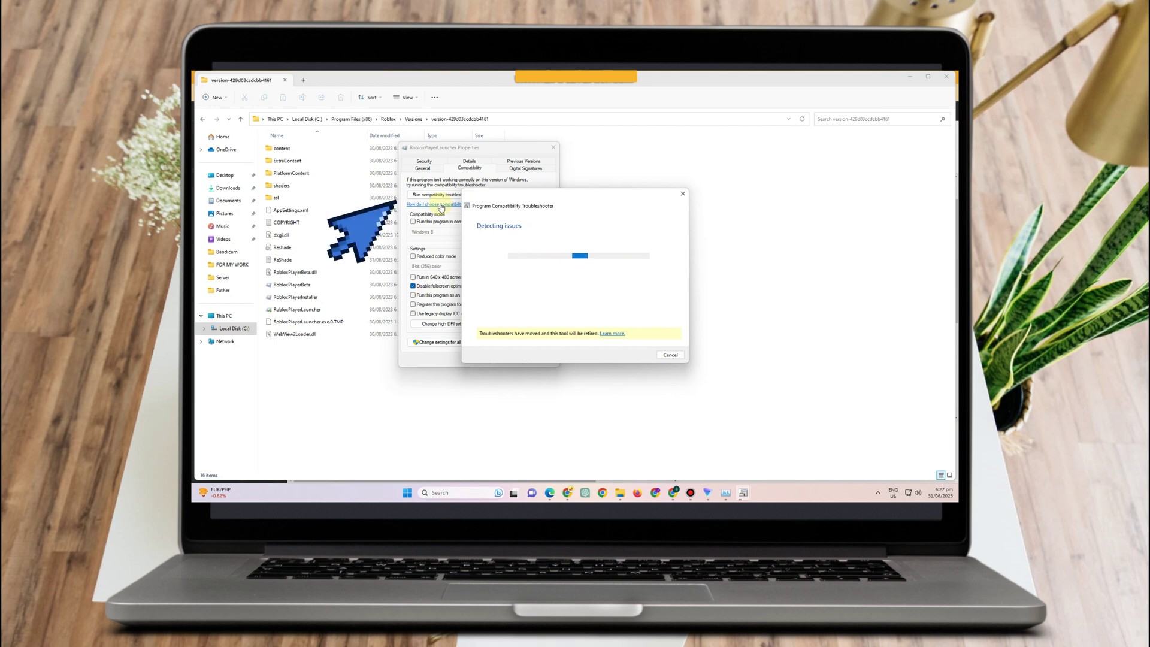
click(532, 305)
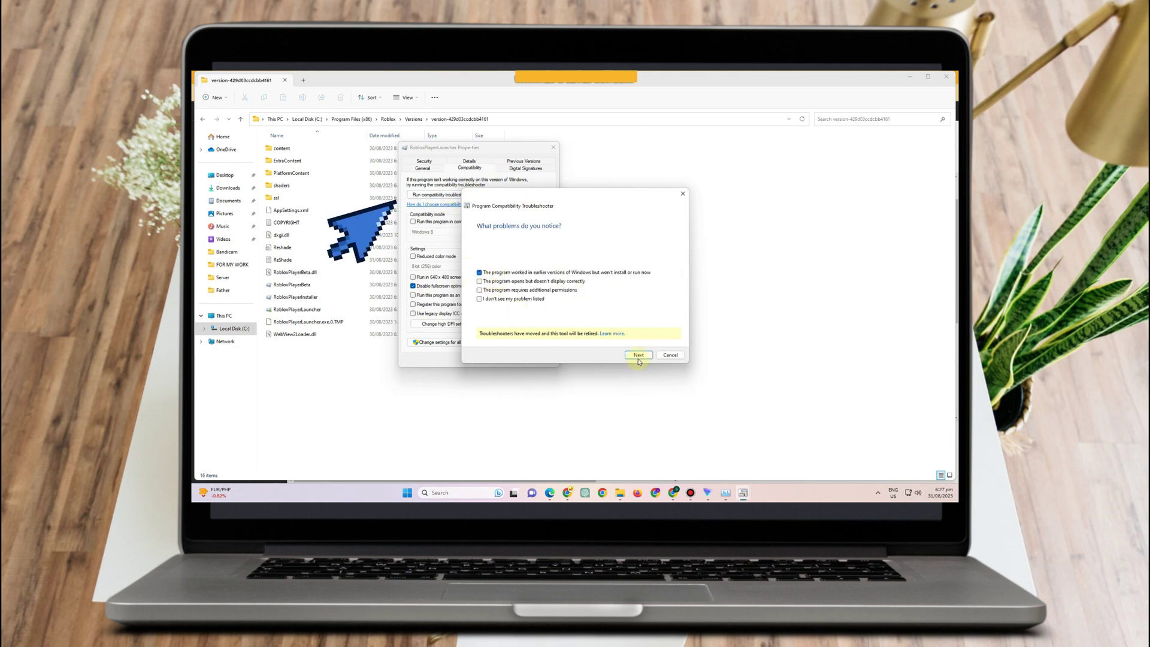
click(638, 357)
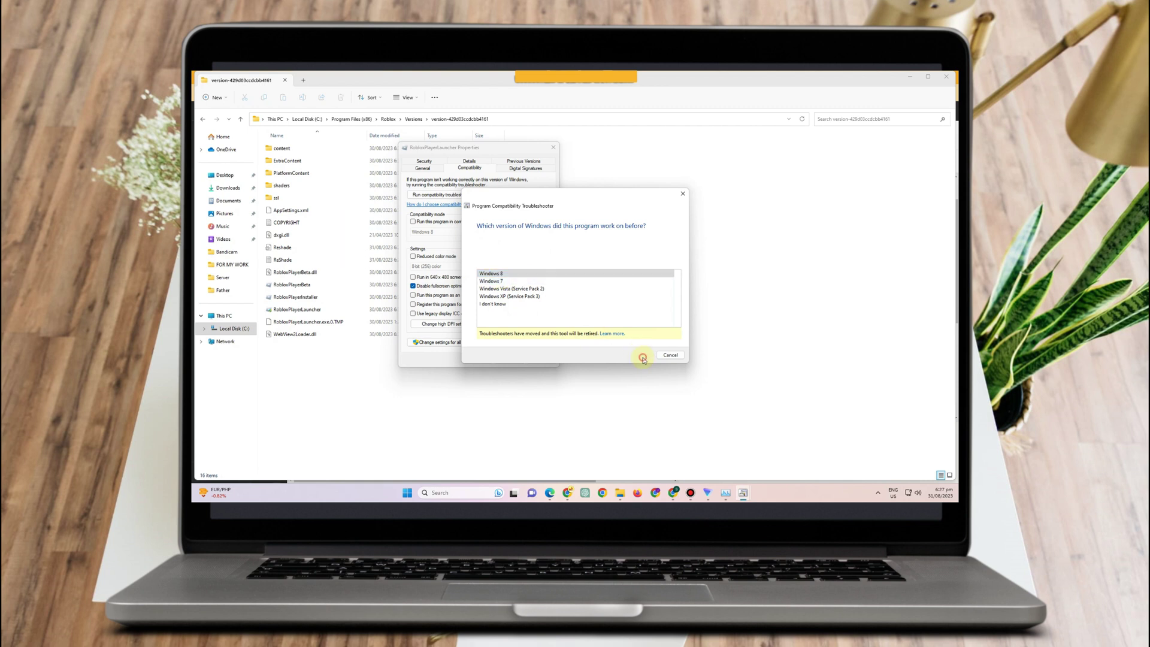
click(641, 357)
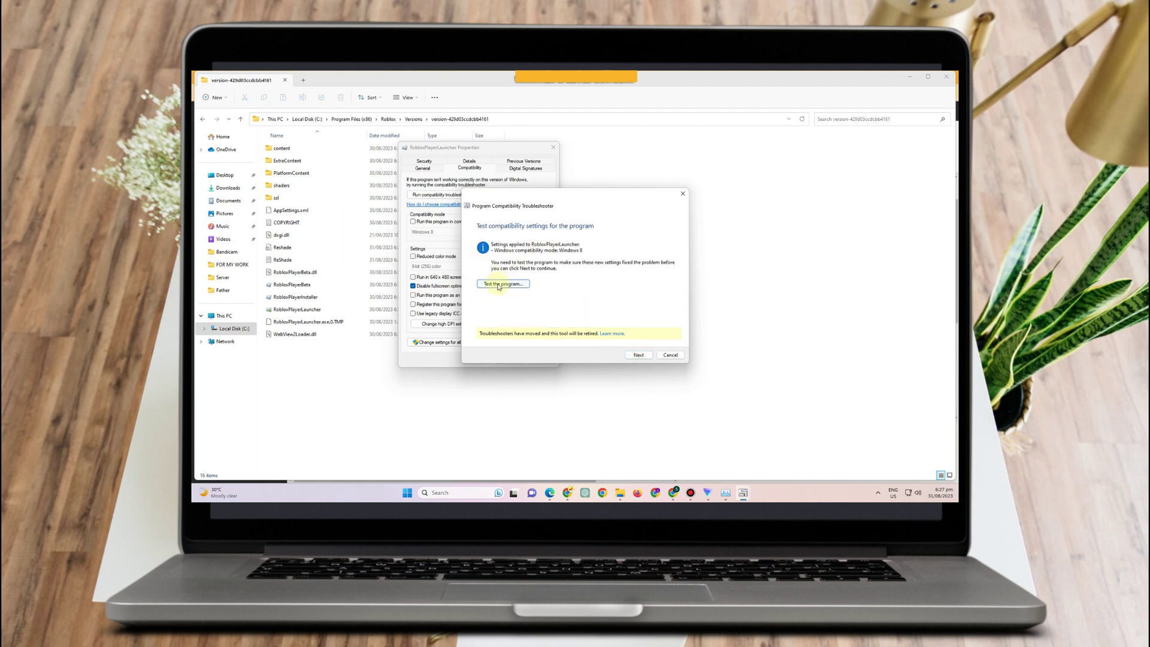
click(637, 354)
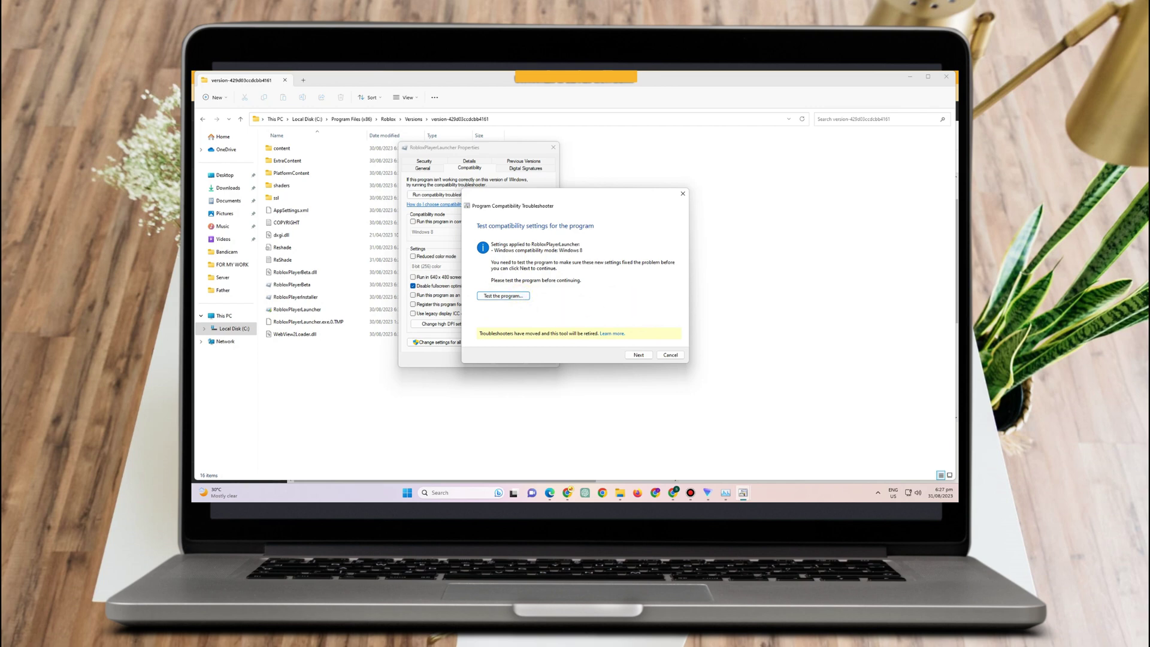
click(508, 295)
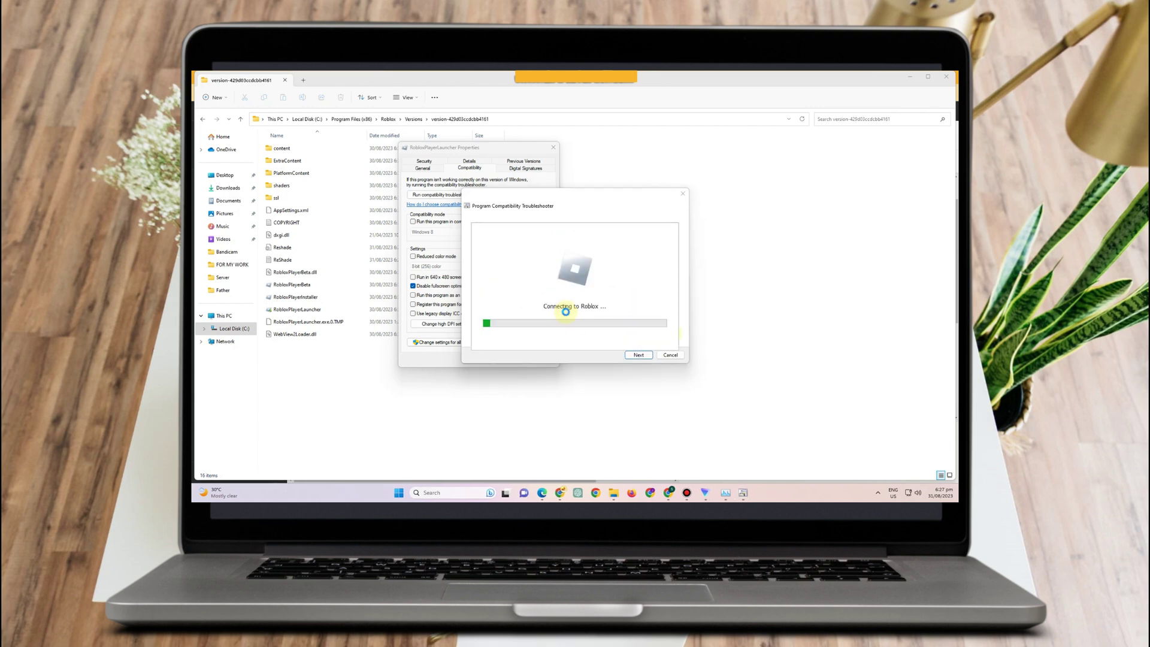
Step: Cancel the Program Compatibility Troubleshooter to return to the desktop
click(668, 356)
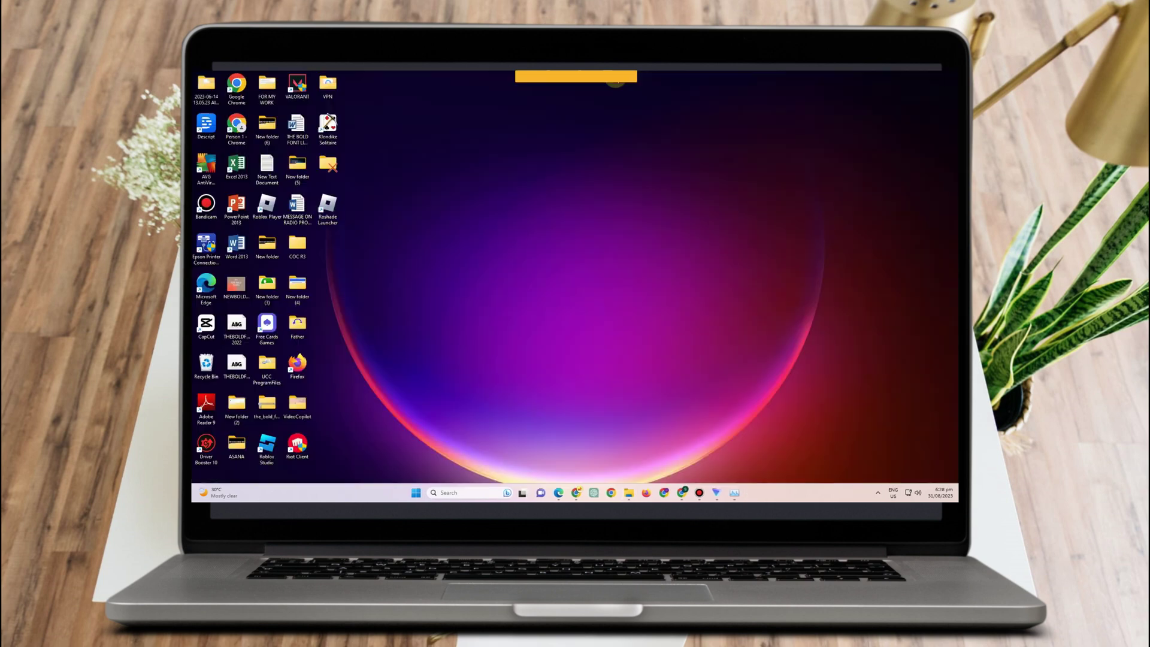